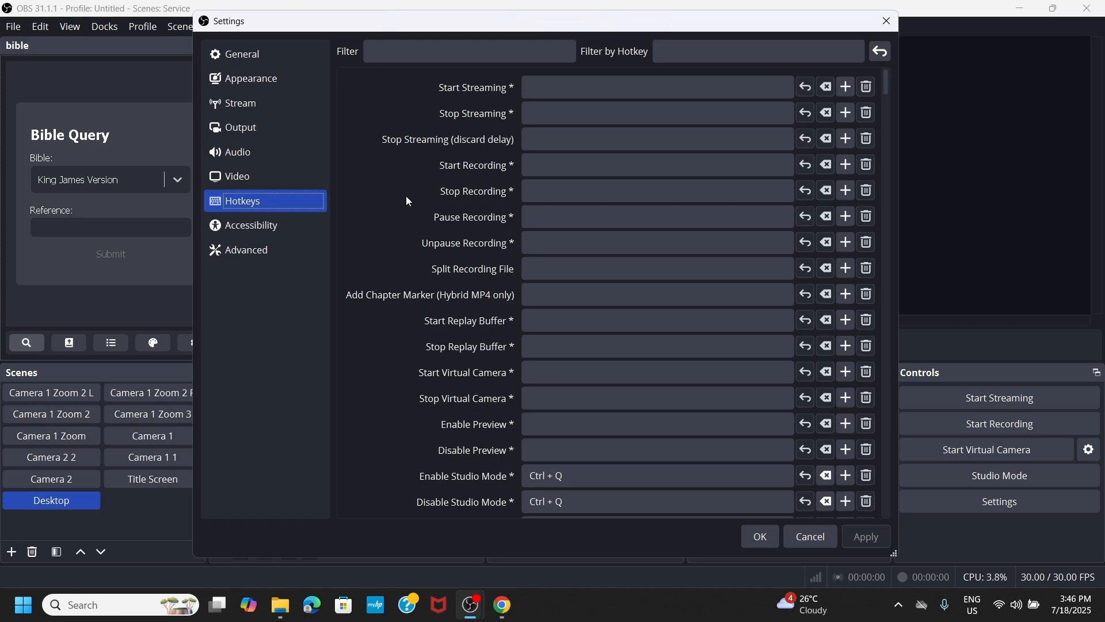
Review the hotkey settings for the general commands, zoom toggles, quick transitions and the Camera 1 scene
scroll(677, 345, "down", 8)
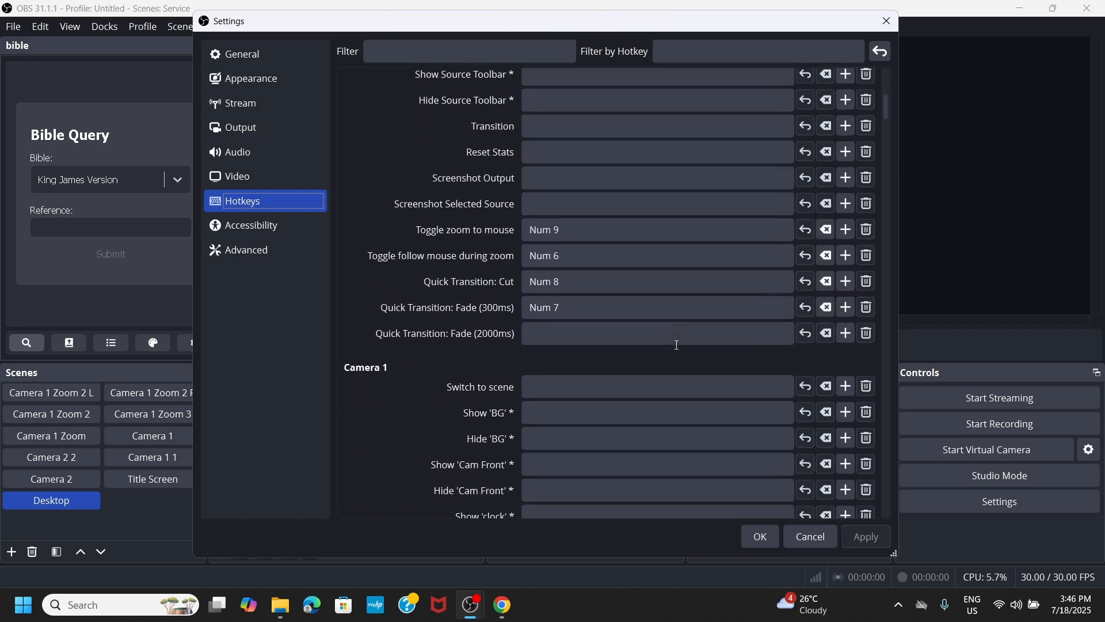
scroll(460, 385, "down", 5)
scroll(460, 385, "up", 10)
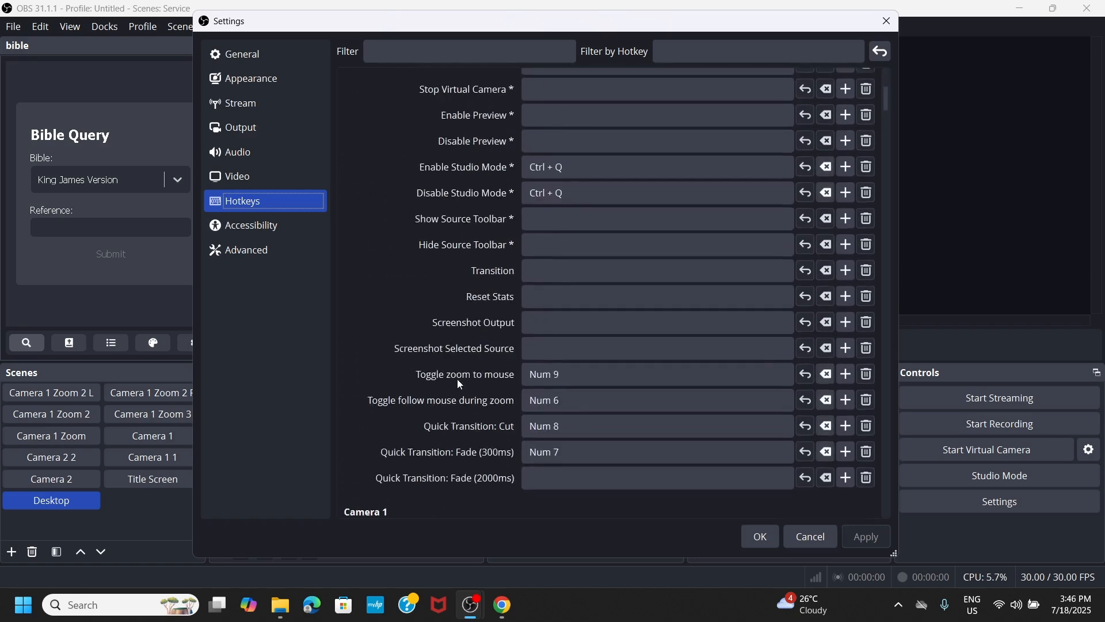
scroll(458, 379, "up", 3)
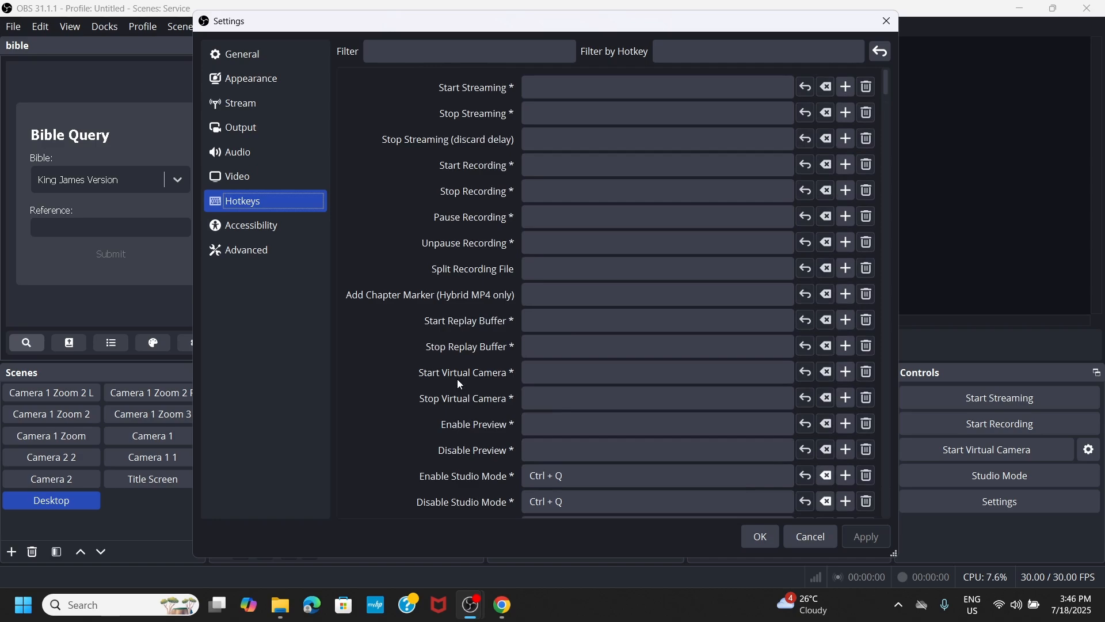
scroll(459, 380, "down", 4)
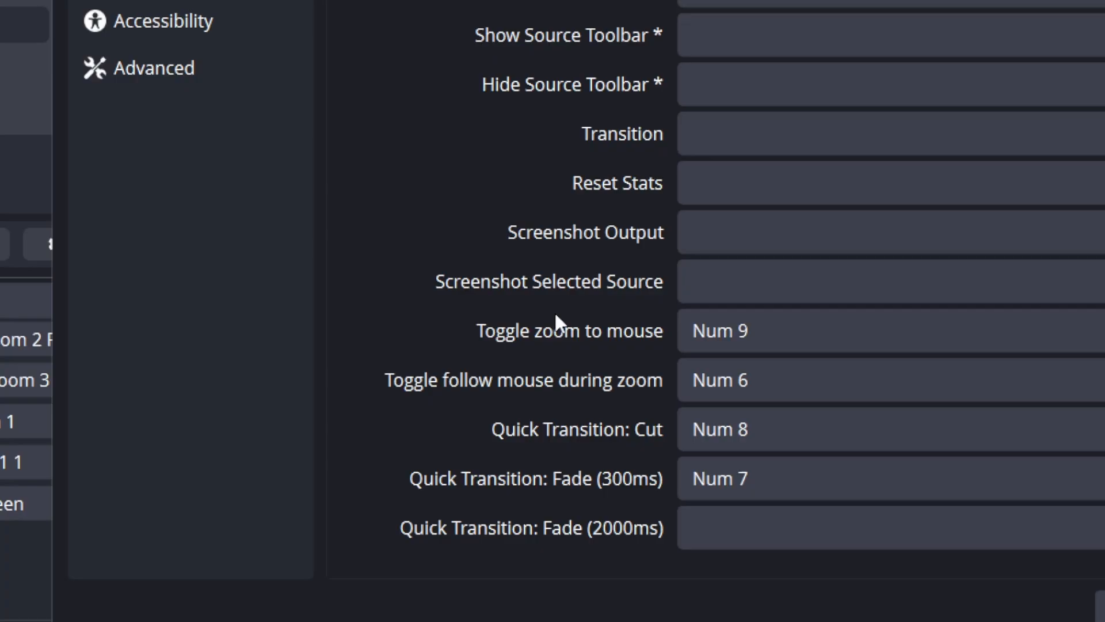
scroll(553, 311, "down", 3)
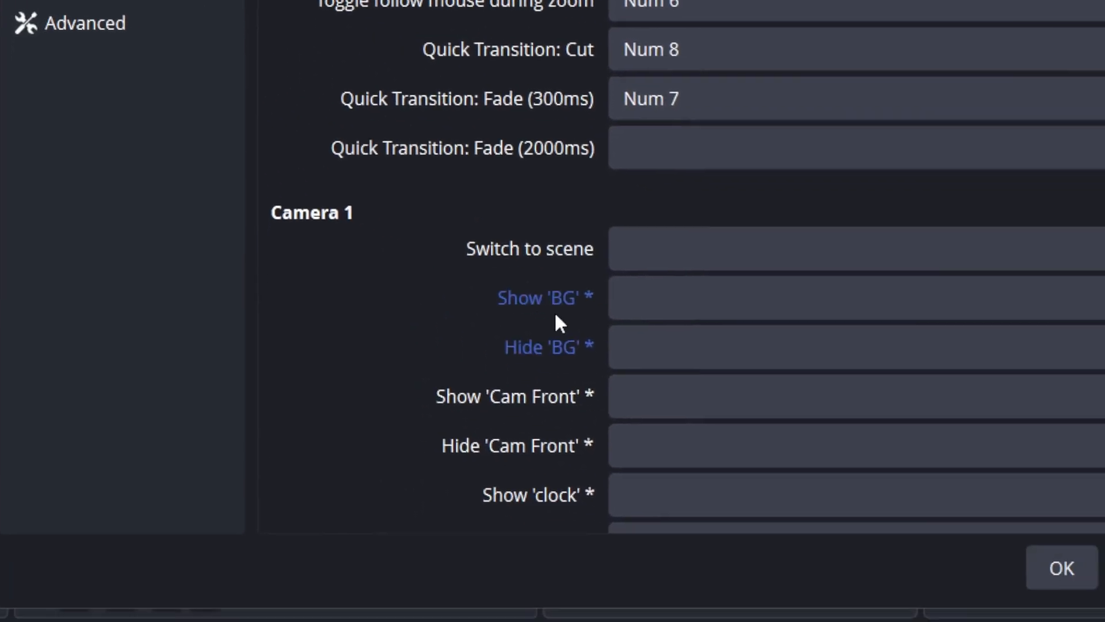
scroll(736, 402, "down", 2)
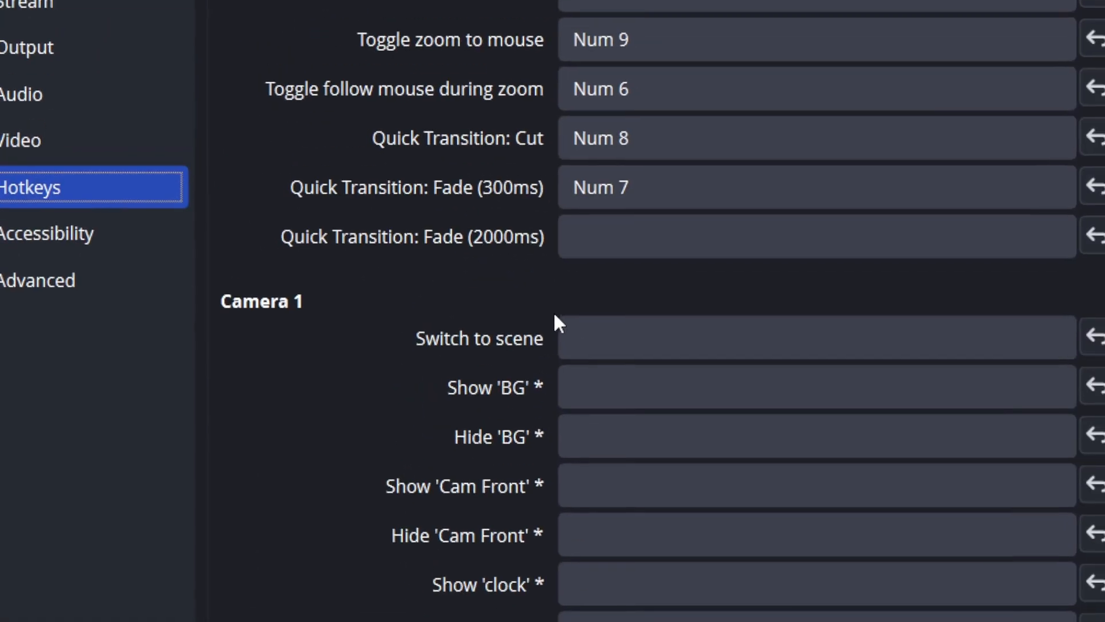
scroll(555, 316, "down", 1)
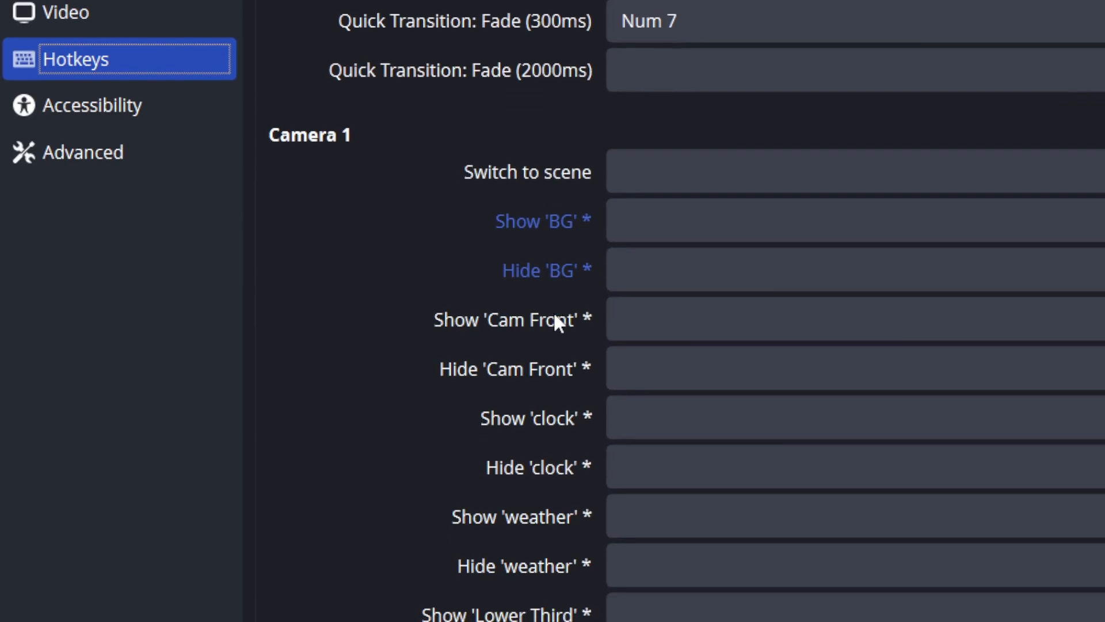
scroll(554, 316, "down", 2)
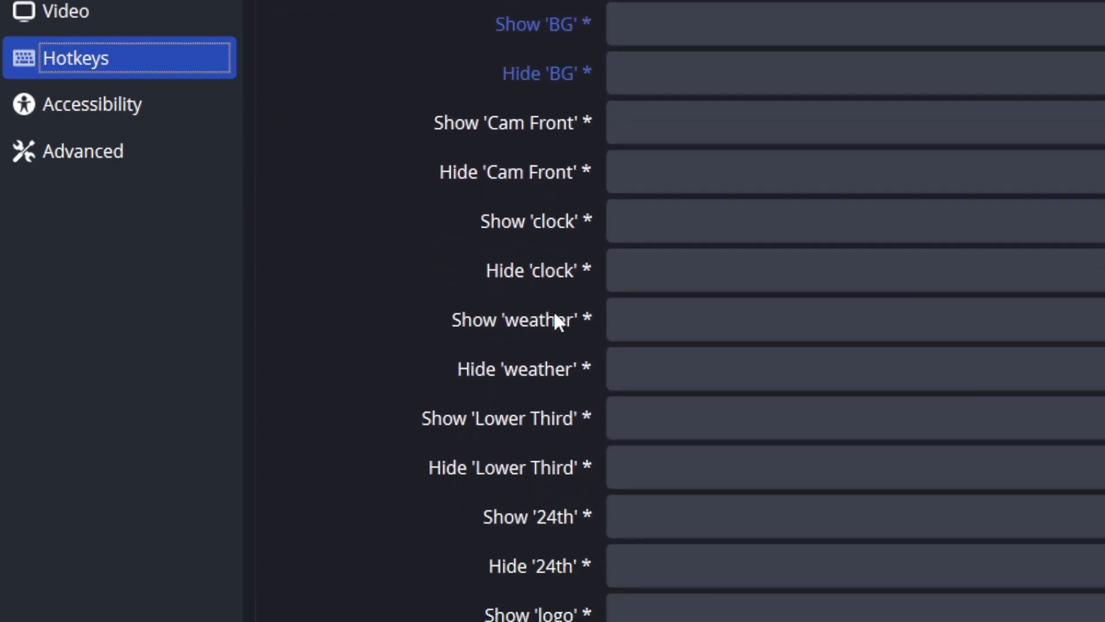
Review the remaining scene hotkeys and the individual source hotkeys down to PPT1, and return to the start of the list
scroll(554, 315, "down", 3)
scroll(554, 316, "down", 12)
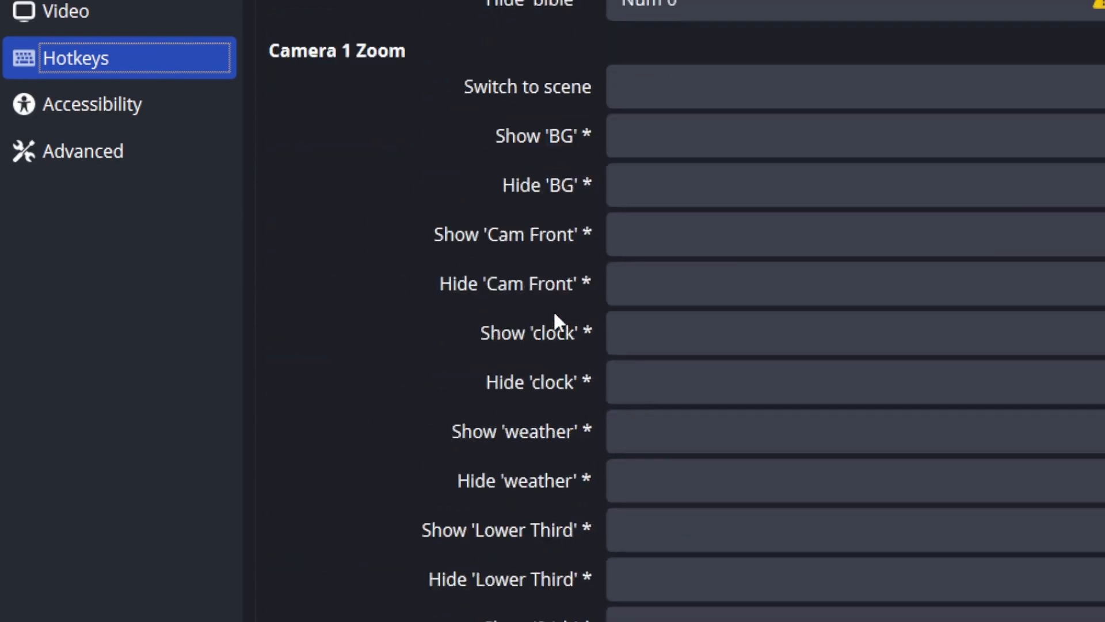
scroll(554, 315, "down", 15)
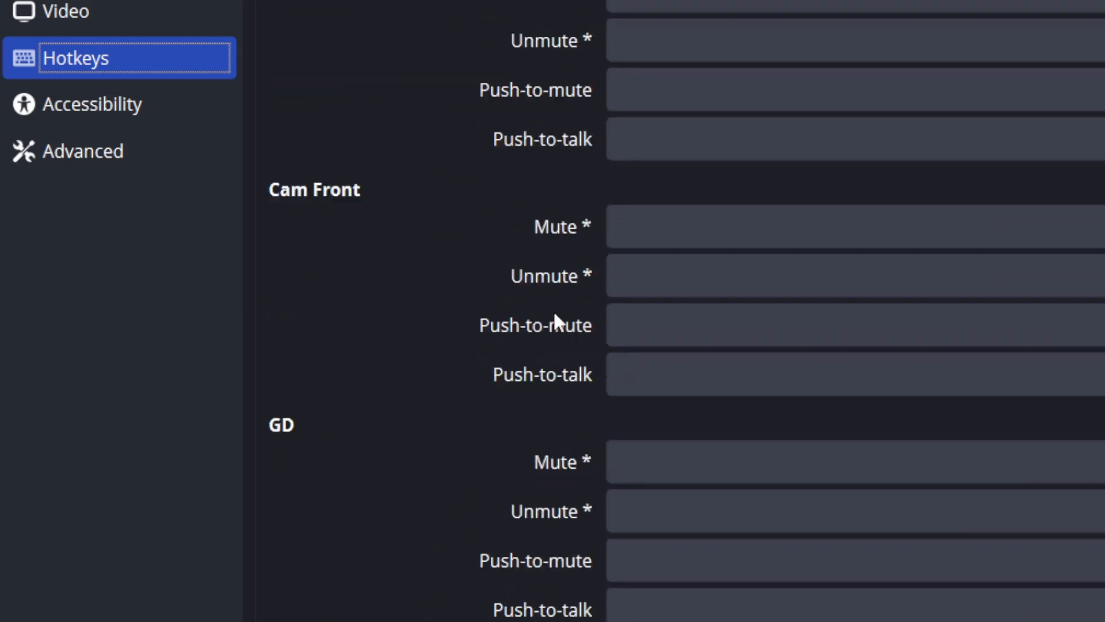
scroll(554, 314, "down", 5)
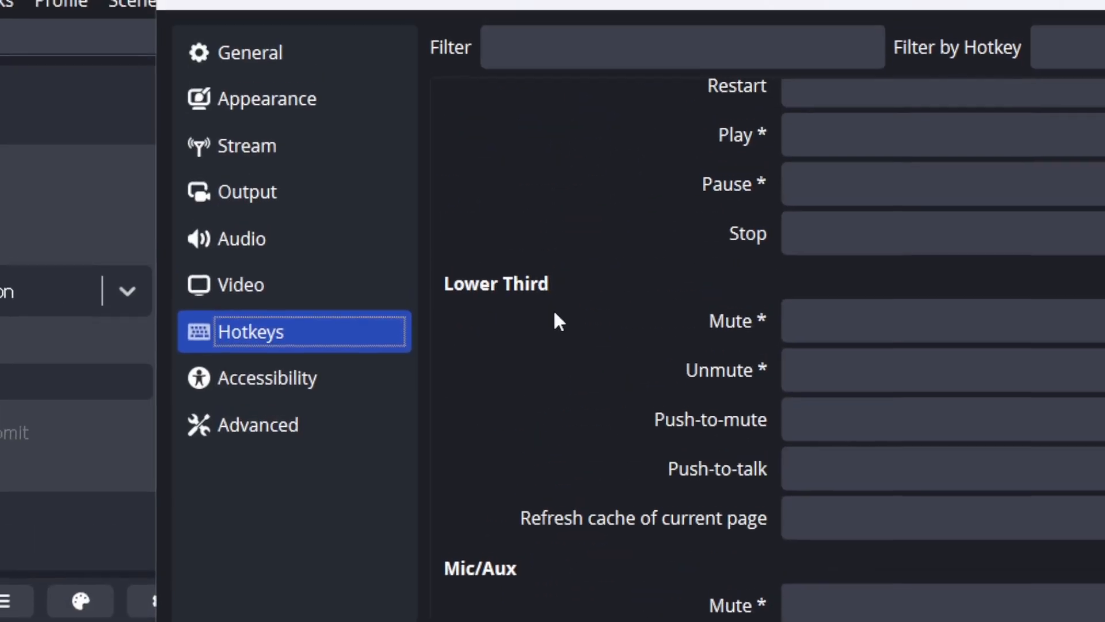
scroll(619, 430, "down", 3)
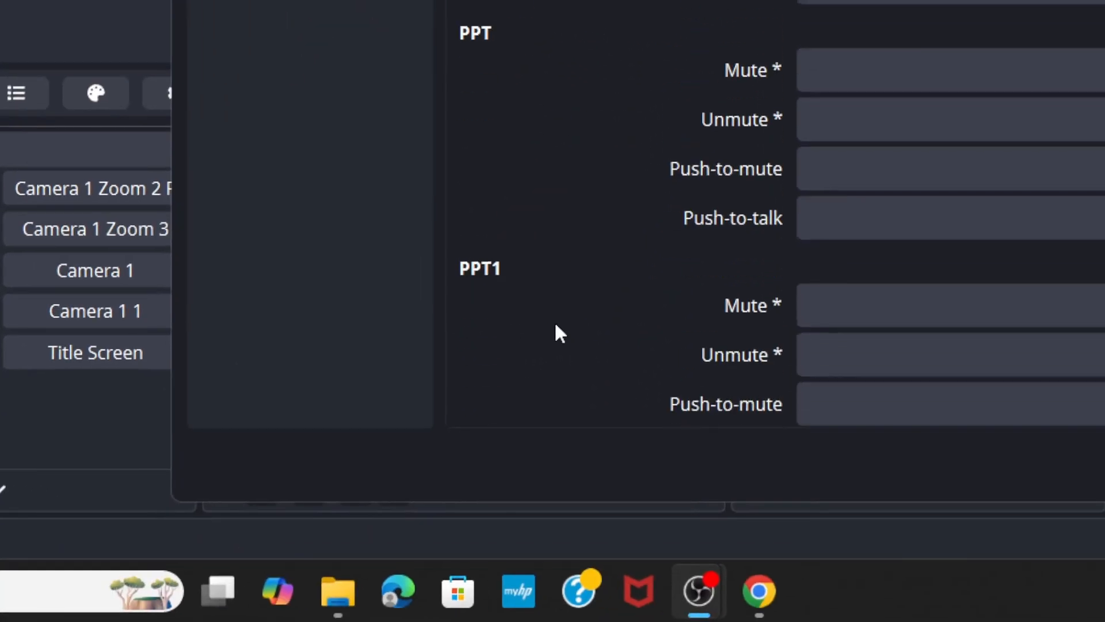
scroll(618, 431, "up", 3)
scroll(556, 325, "up", 5)
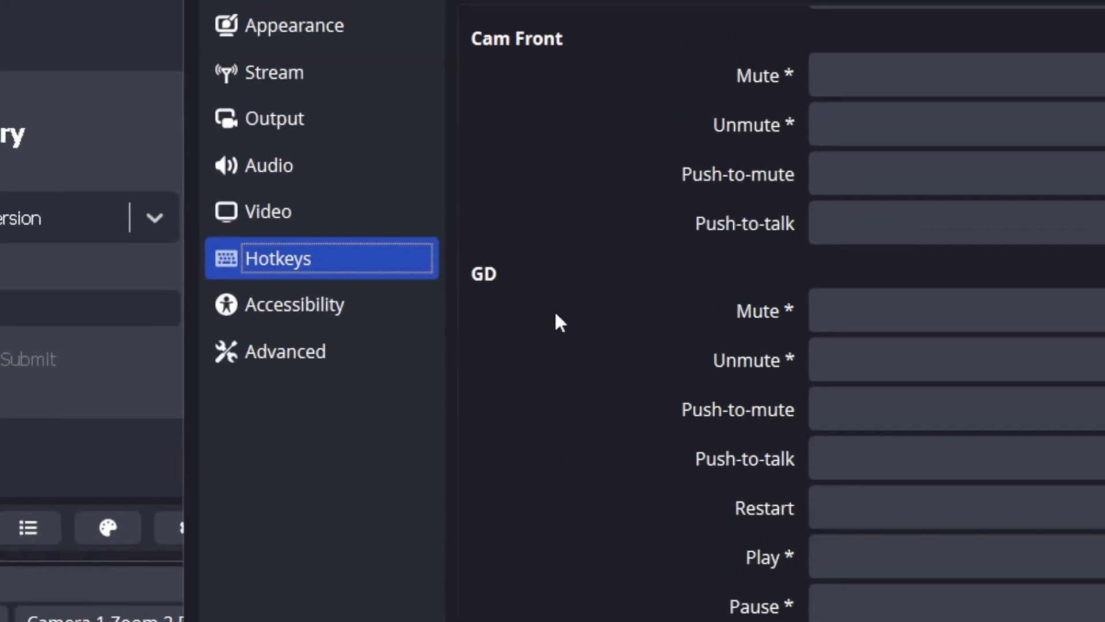
scroll(555, 314, "up", 5)
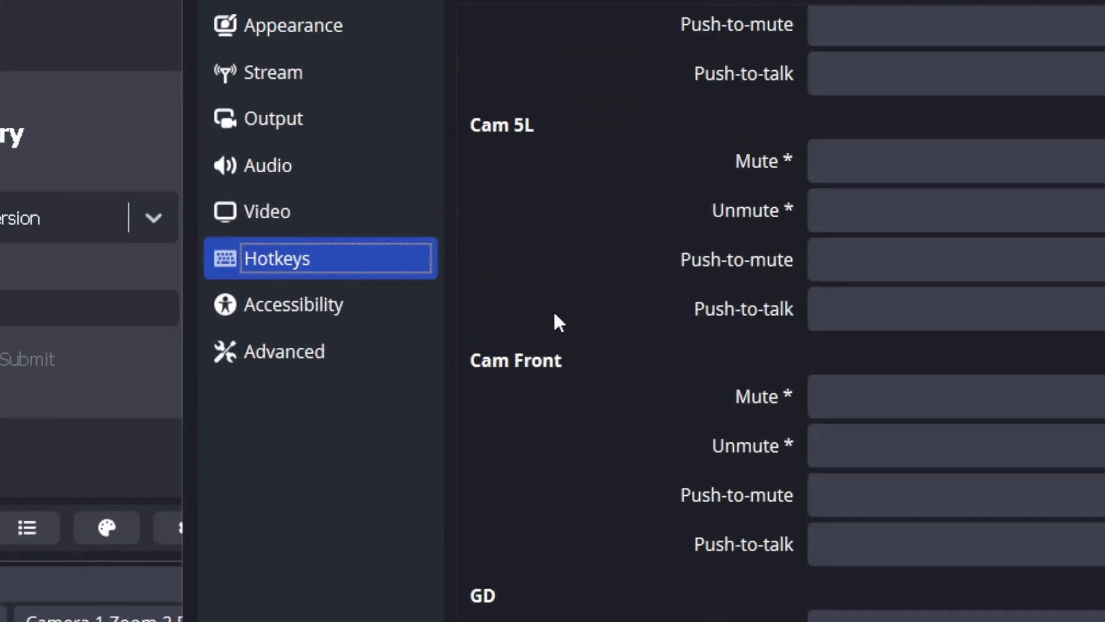
scroll(554, 310, "up", 3)
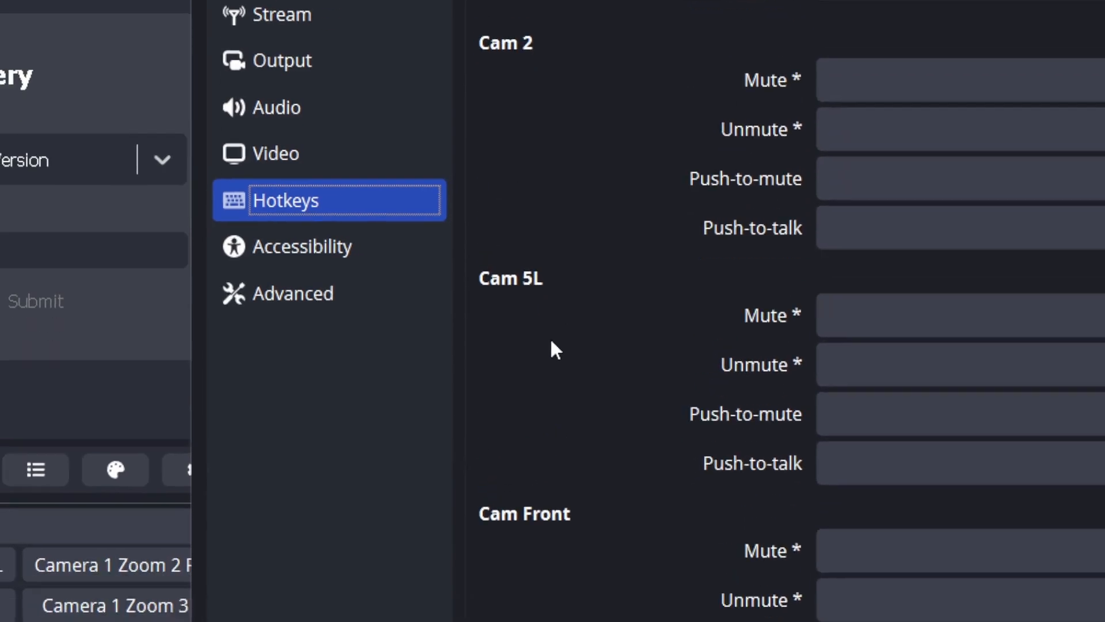
scroll(555, 313, "up", 10)
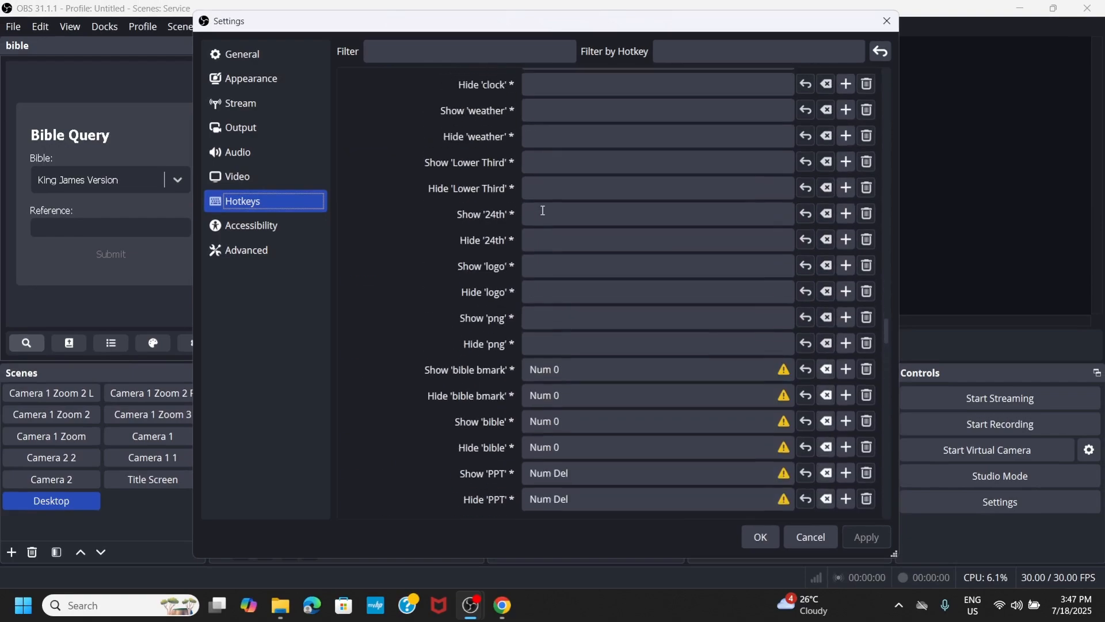
scroll(543, 211, "up", 20)
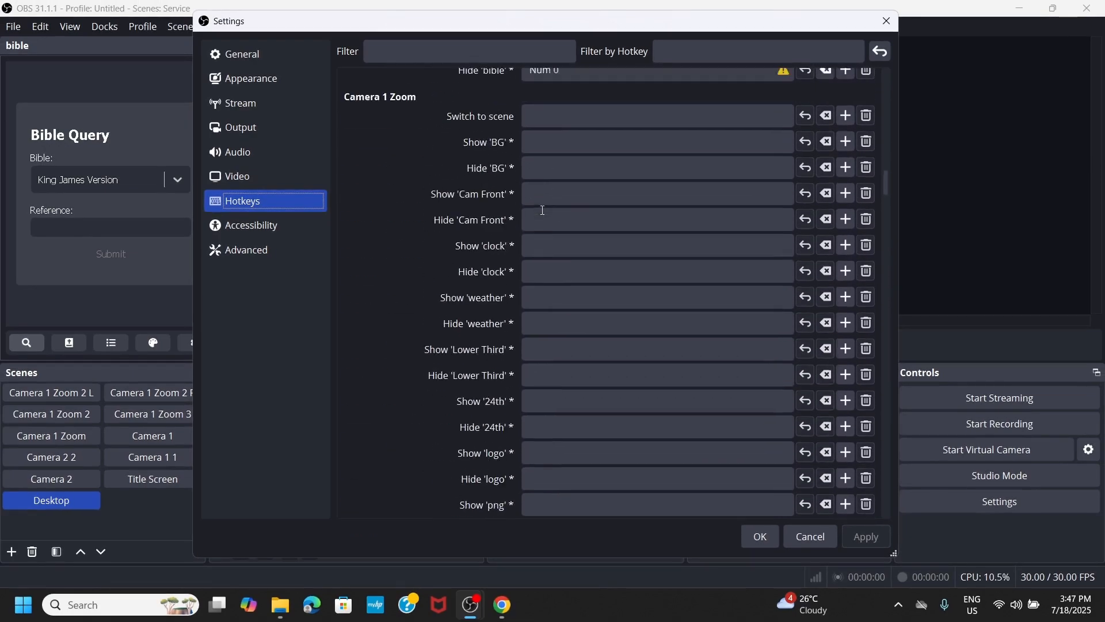
scroll(543, 211, "up", 15)
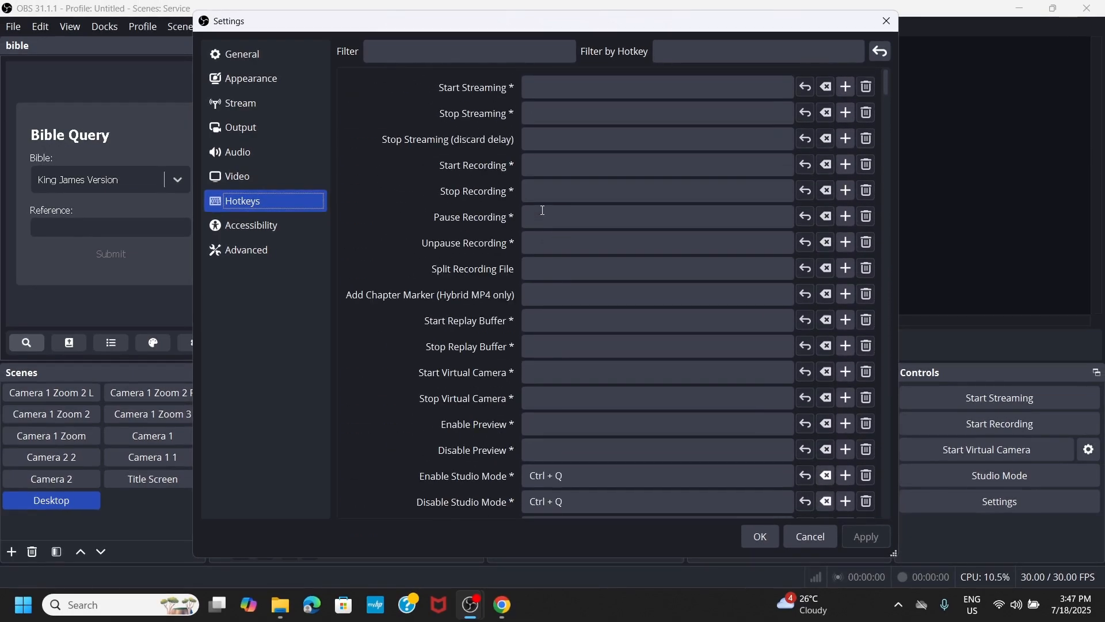
Examine the hotkeys assigned to the bible and PPT sources across the camera scenes, down to the Desktop scene's entries
scroll(542, 211, "down", 10)
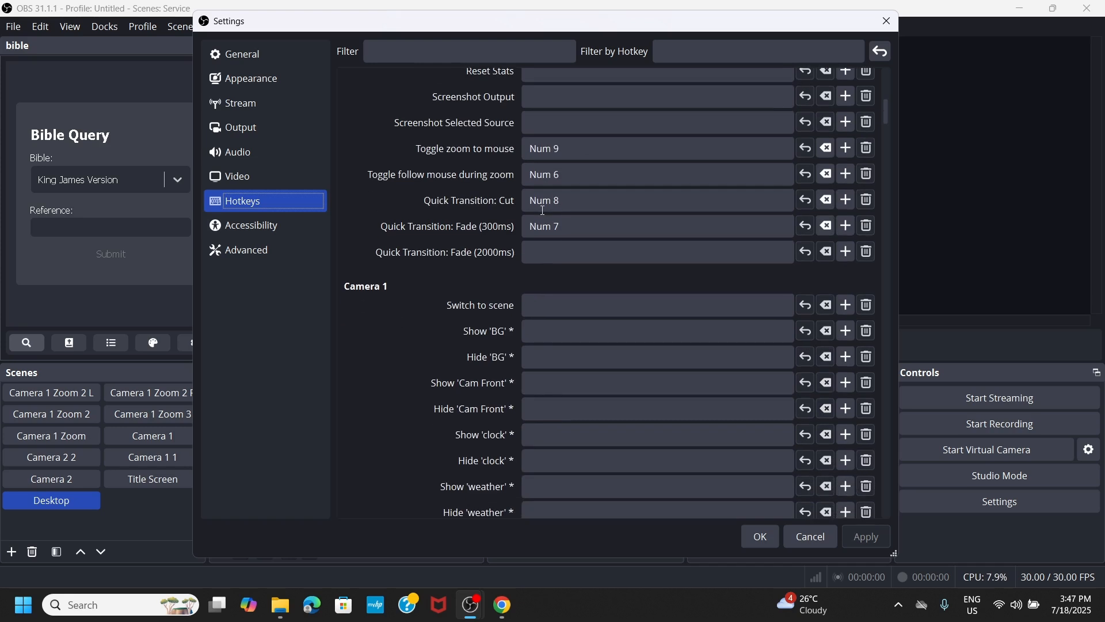
scroll(543, 210, "down", 4)
scroll(543, 211, "down", 3)
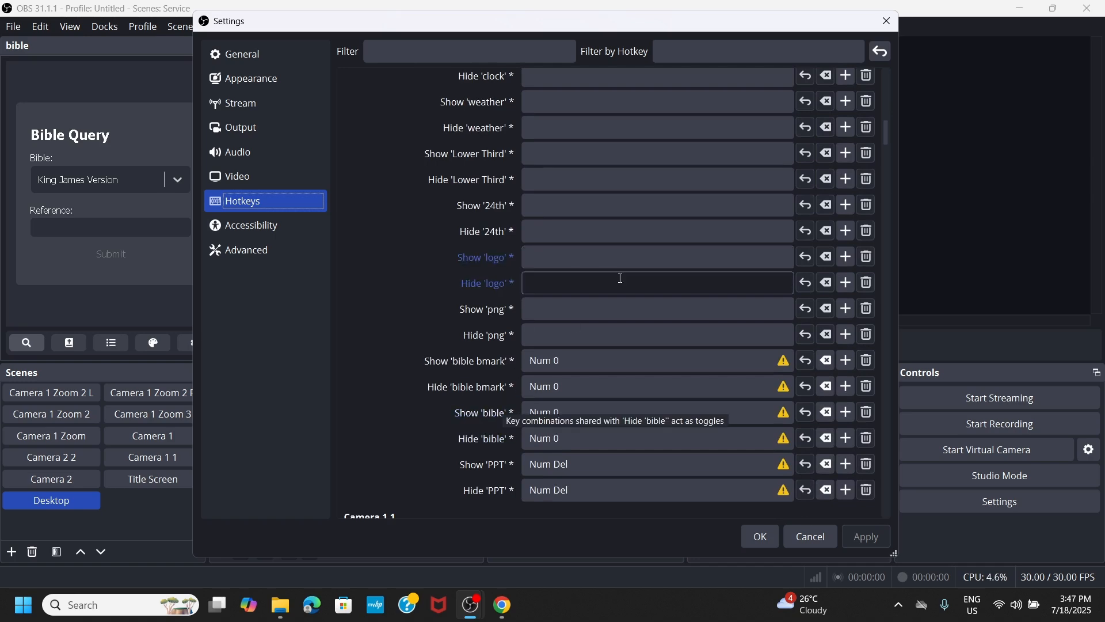
scroll(622, 278, "down", 5)
scroll(621, 278, "down", 20)
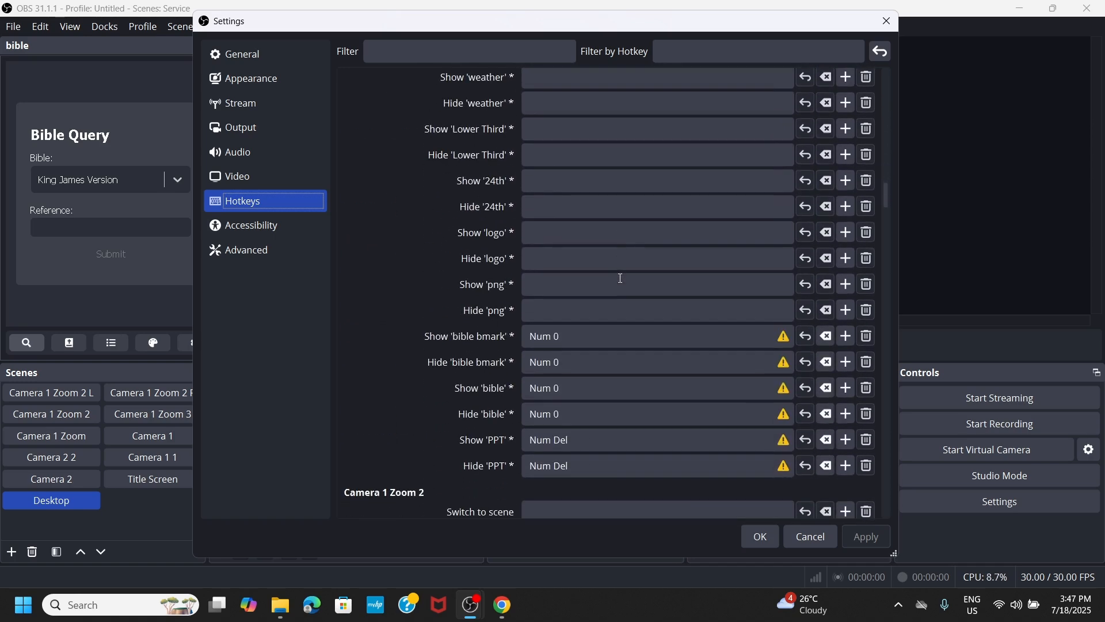
scroll(621, 278, "down", 4)
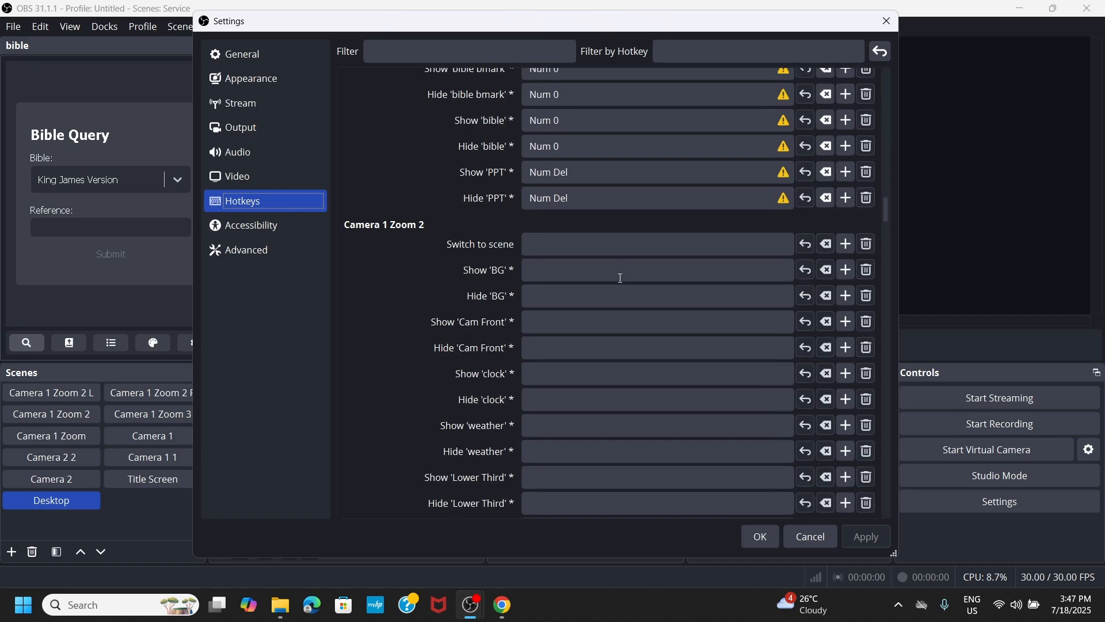
scroll(621, 279, "down", 20)
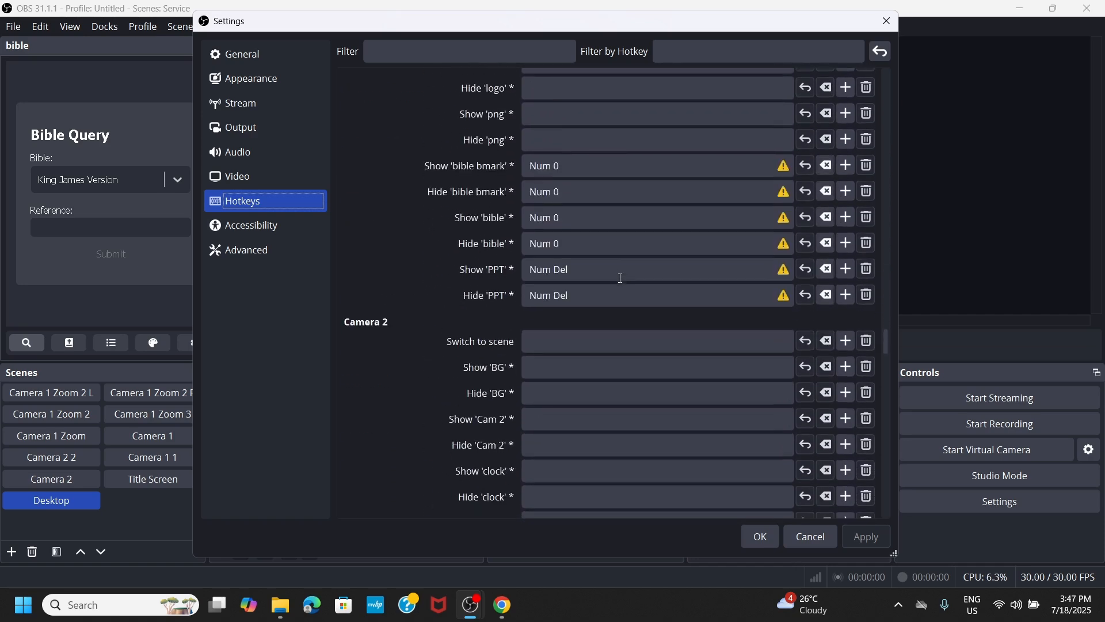
scroll(621, 278, "down", 5)
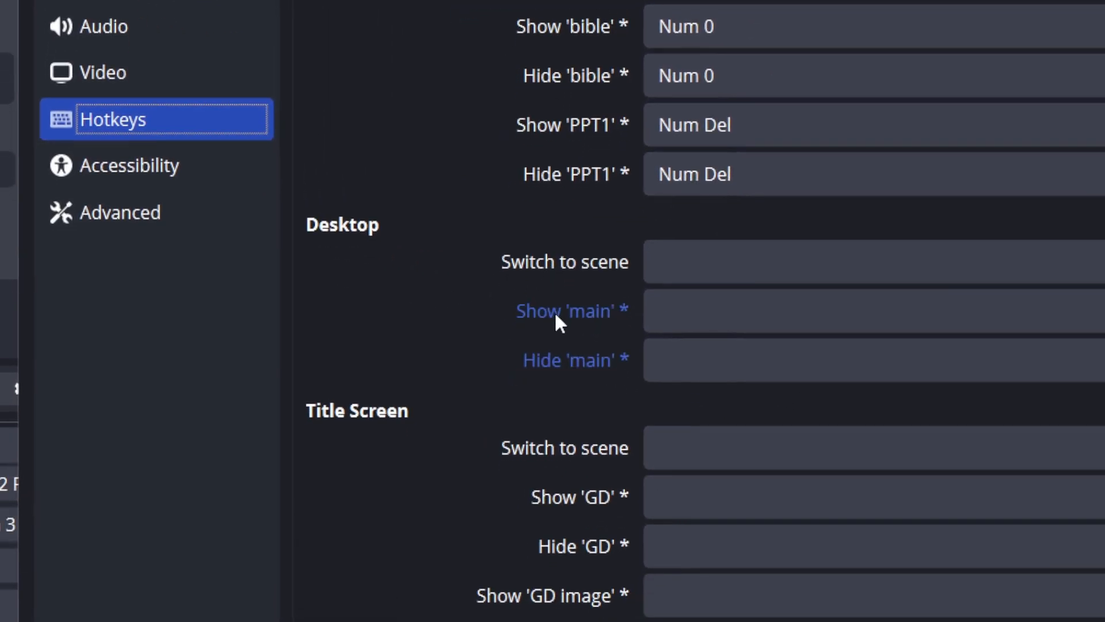
key("alt+Tab")
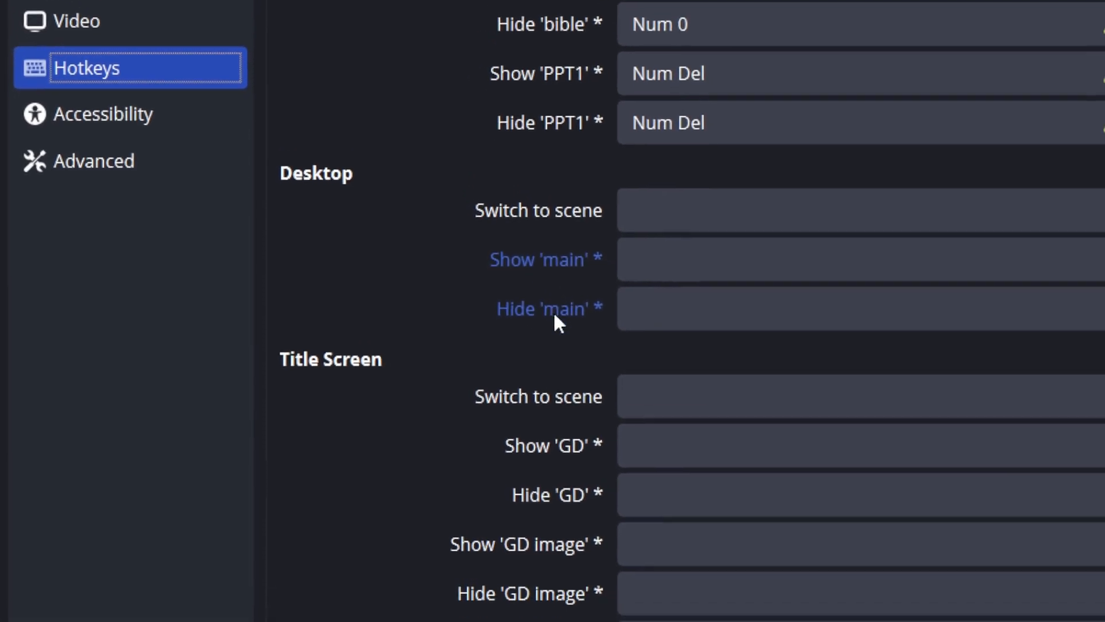
Assign Num 5 as the hotkey for showing the 'main' source in the Desktop scene
left_click(714, 296)
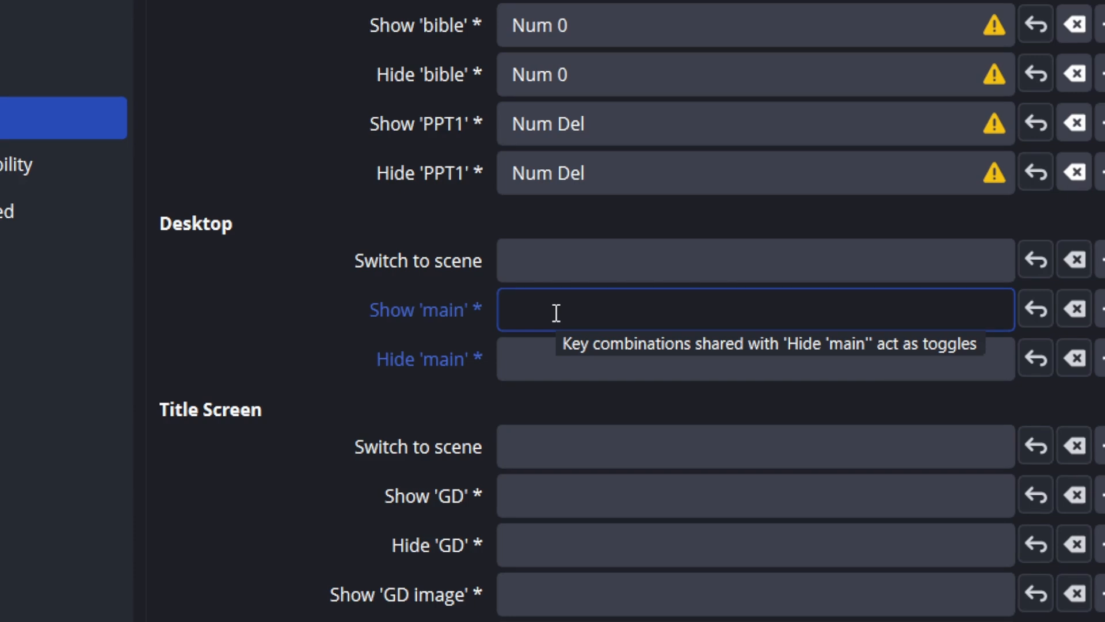
left_click(556, 312)
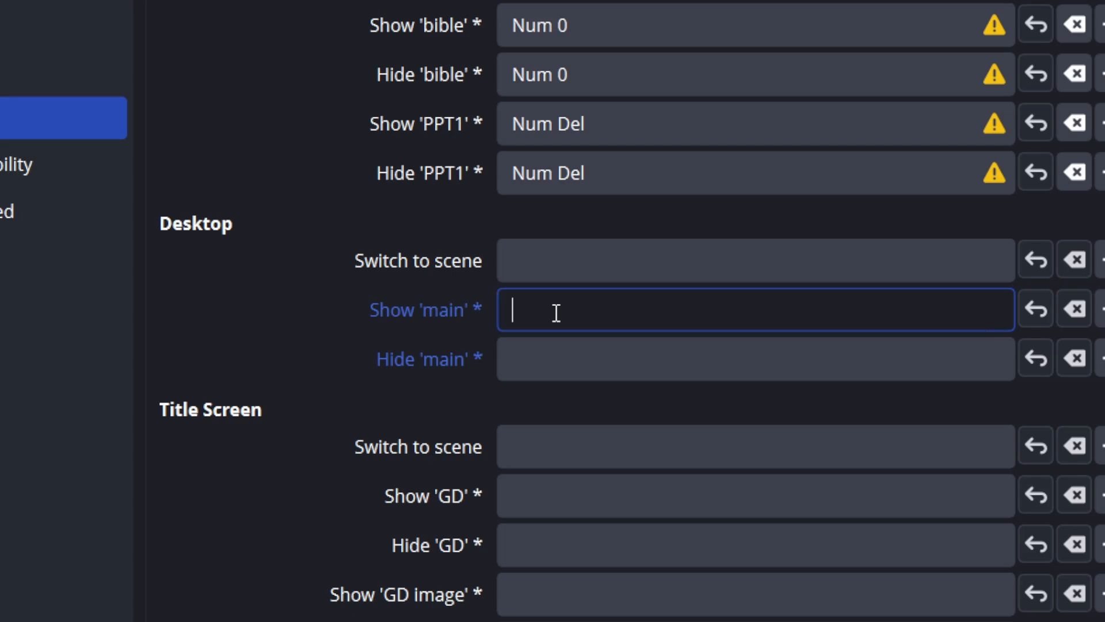
key("KP_5")
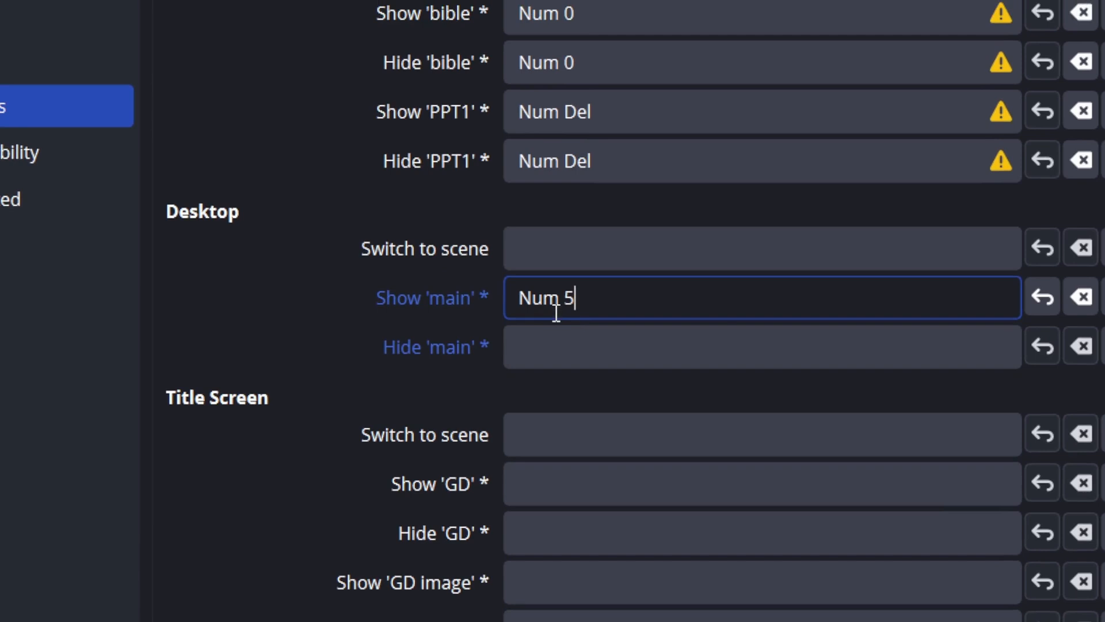
key("5")
key("KP_5")
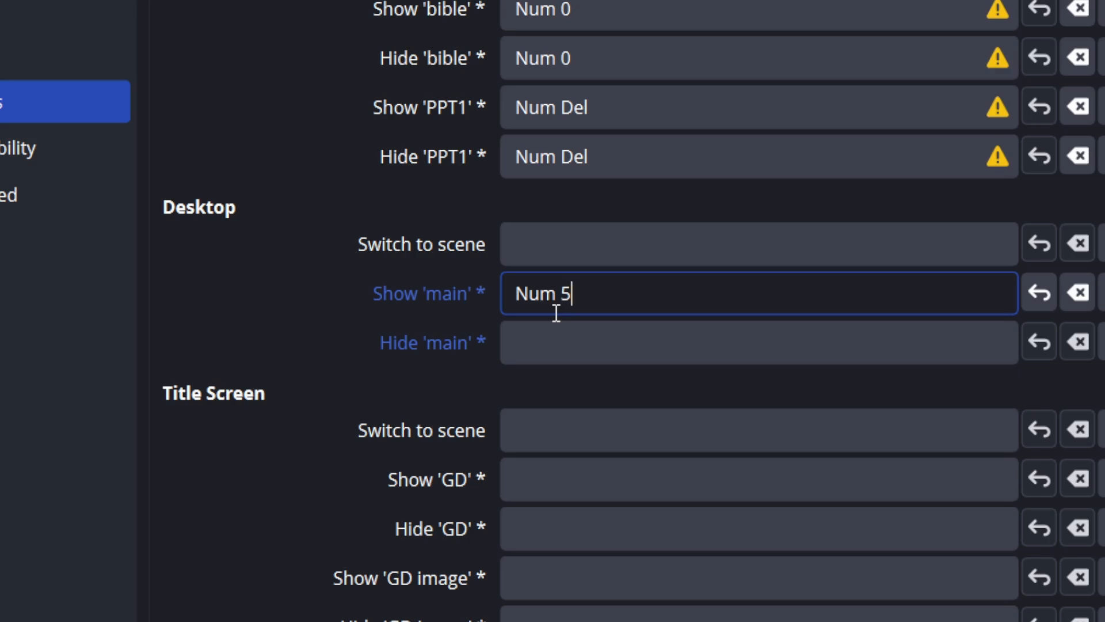
Try numeric keypad keys with Num Lock off as the Desktop scene's Show 'main' hotkey, and turn Num Lock back on
key("Num_Lock")
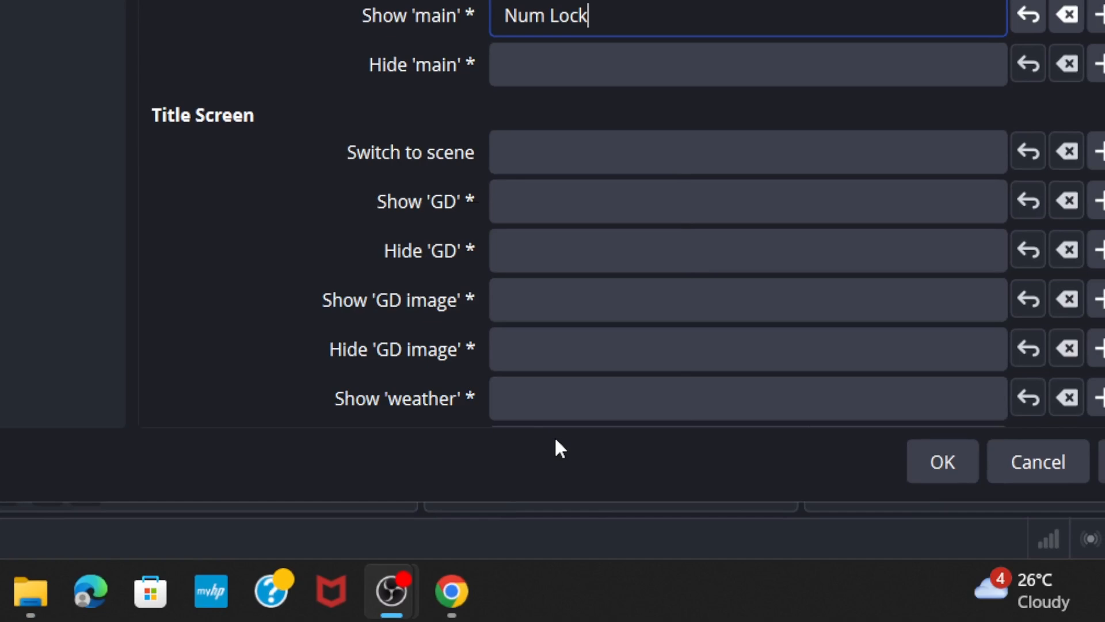
key("Num_Lock")
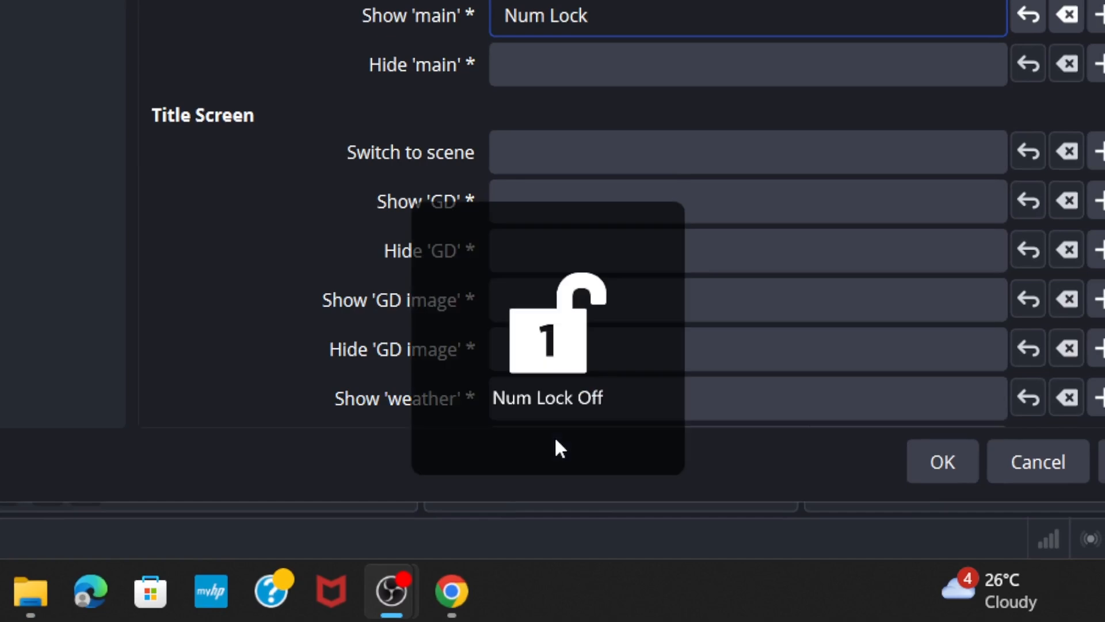
key("Num_Lock")
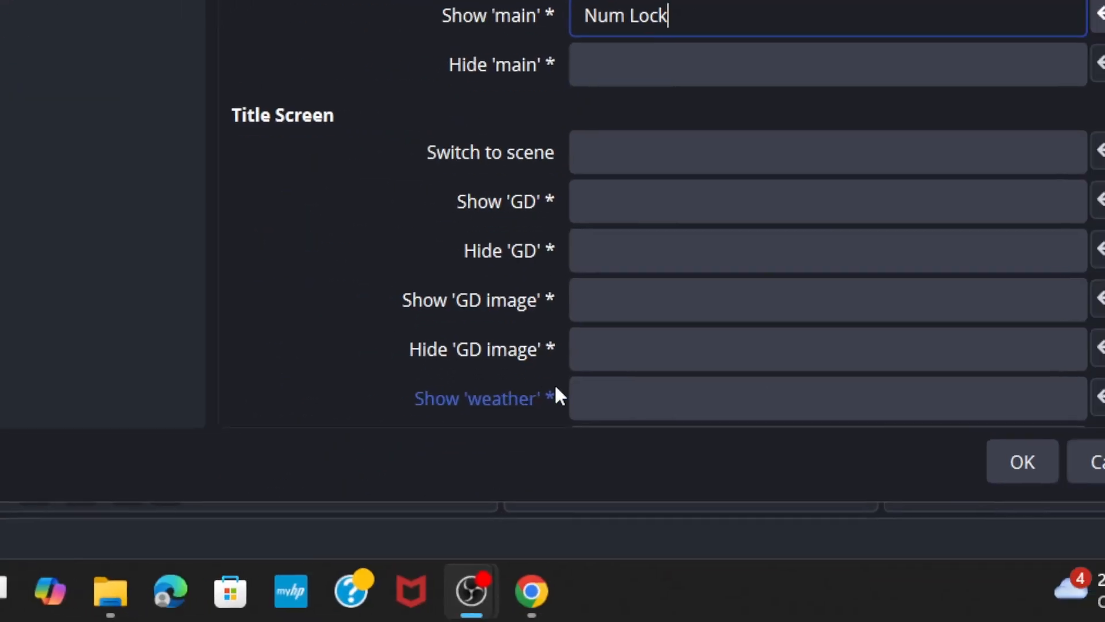
key("Num_Lock")
key("Page_Up")
key("Right")
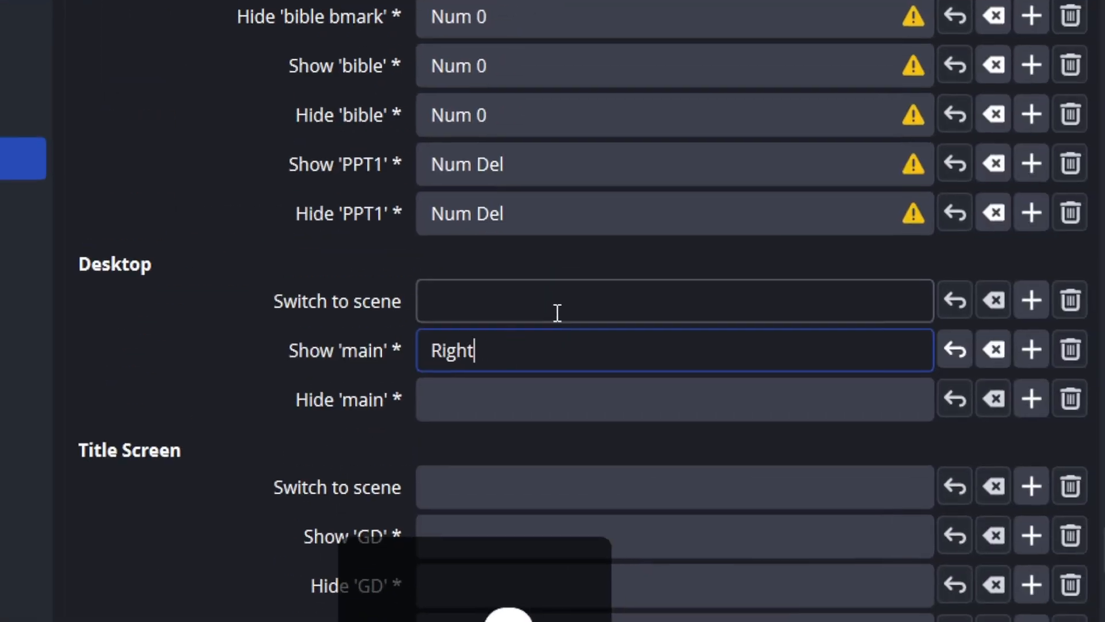
key("KP_5")
key("Left")
key("Home")
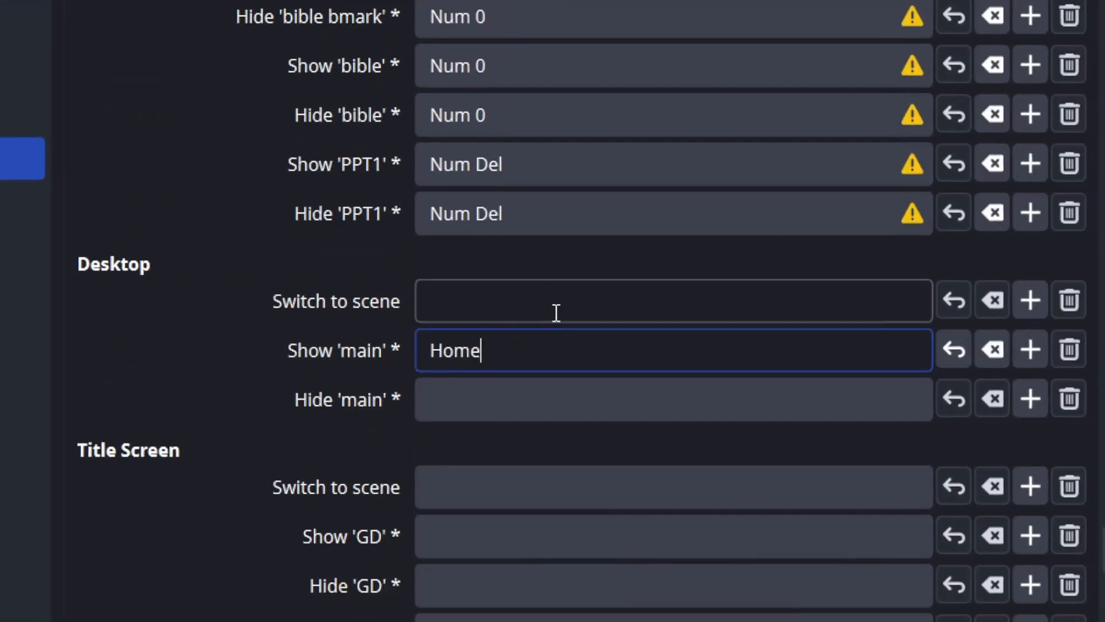
key("Up")
key("Num_Lock")
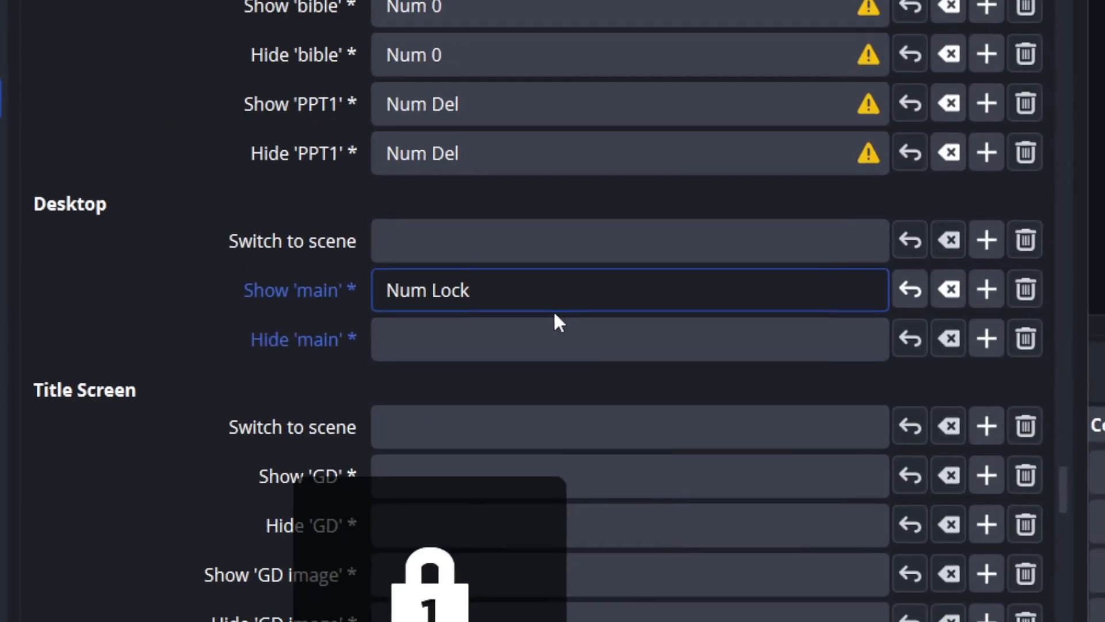
Try keypad keys such as Num 8 for the Desktop scene's Show 'main' hotkey and leave it set to Num 5
key("KP_5")
key("KP_8")
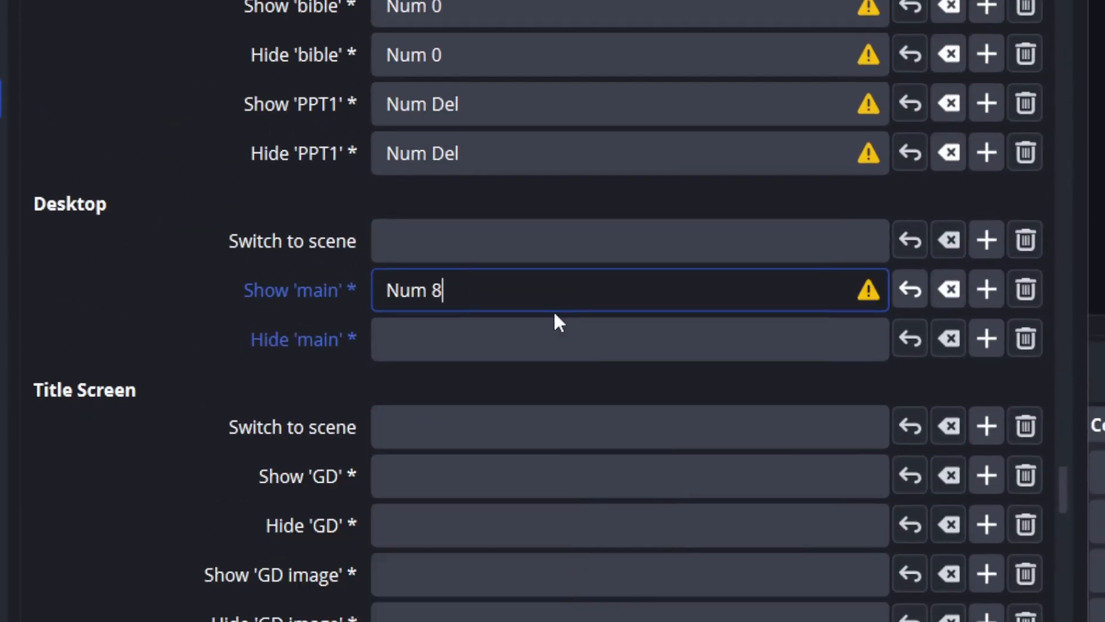
key("KP_9")
key("KP_5")
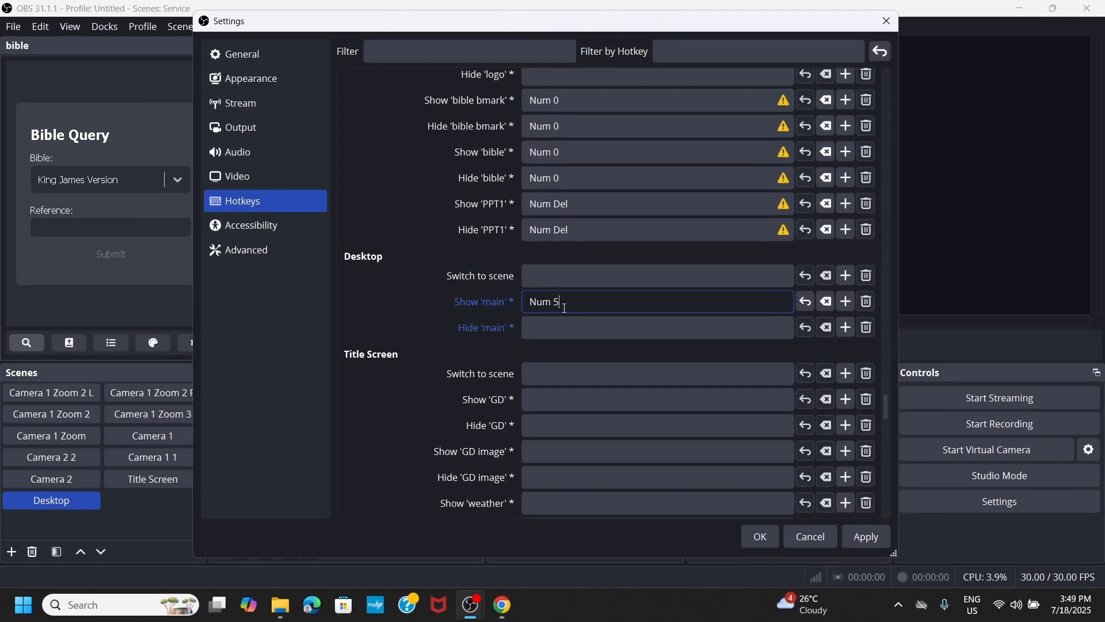
Assign Num 5 to the Desktop scene's Hide 'main' hotkey as well, apply the change and close the settings
left_click(451, 301)
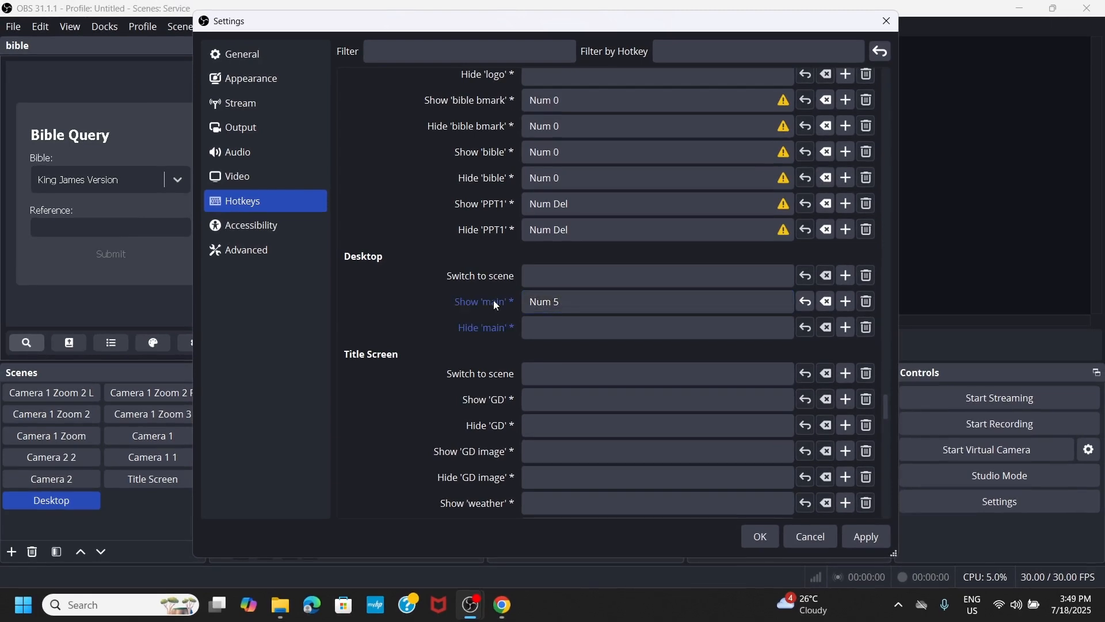
left_click(548, 327)
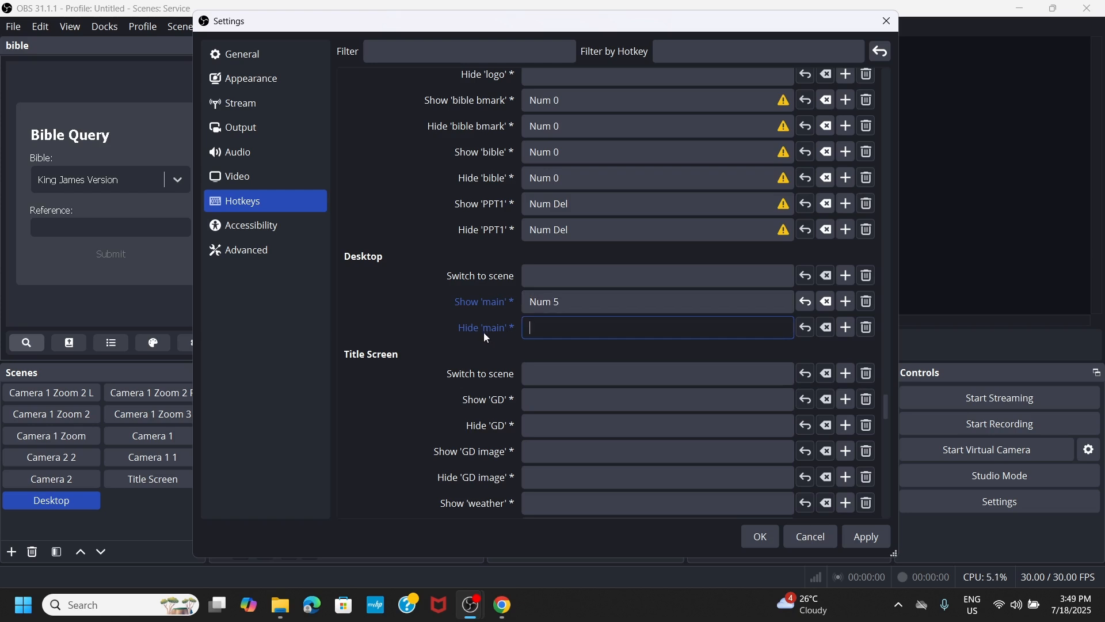
key("KP_5")
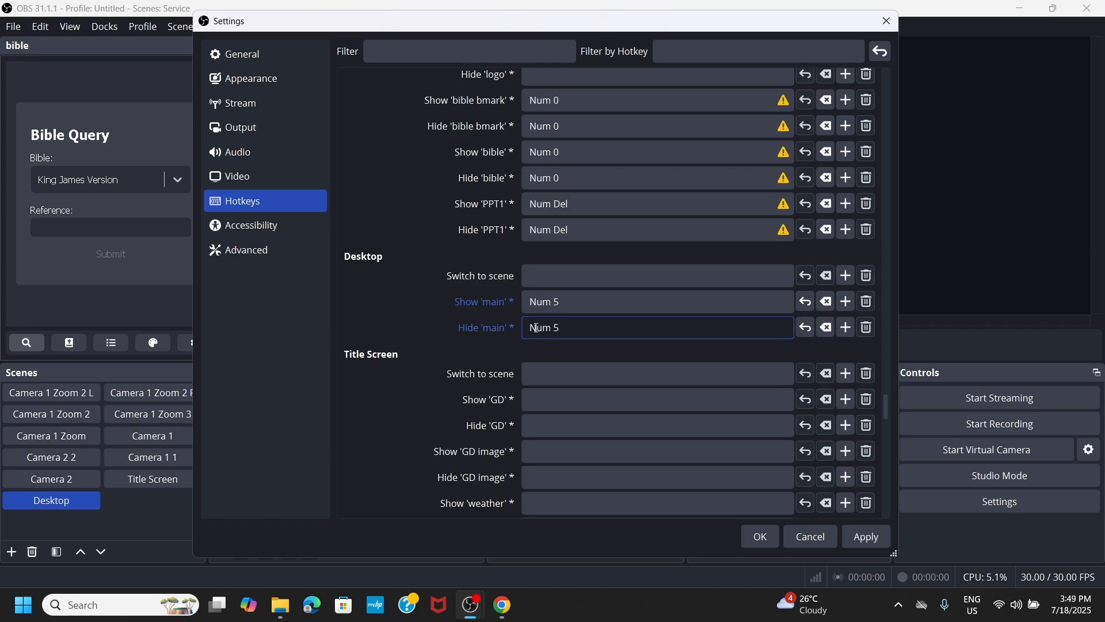
left_click(865, 549)
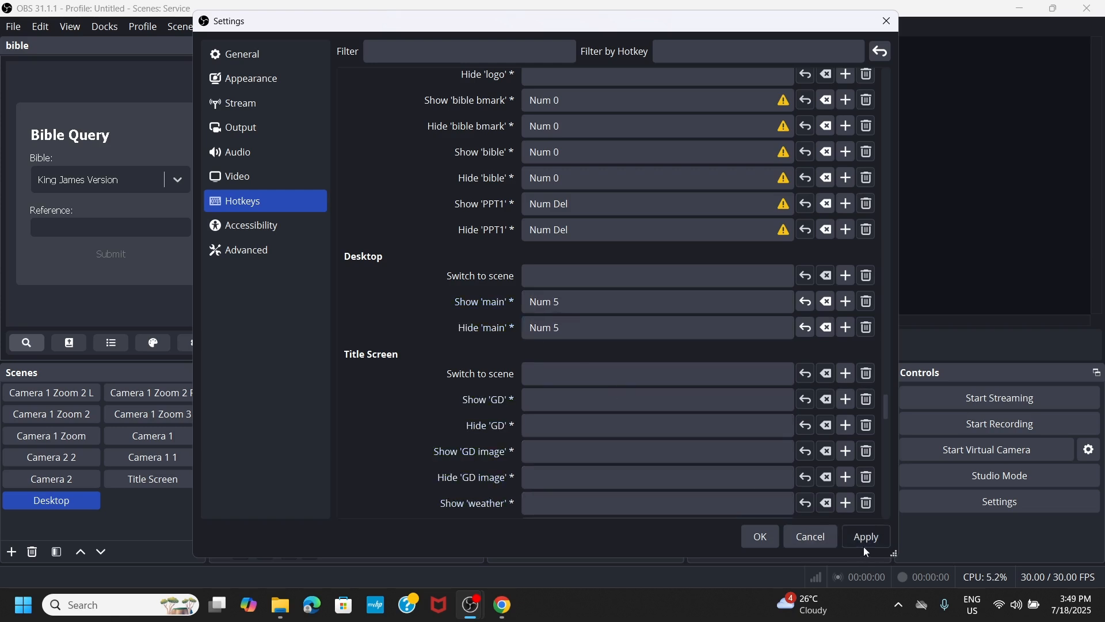
left_click(765, 537)
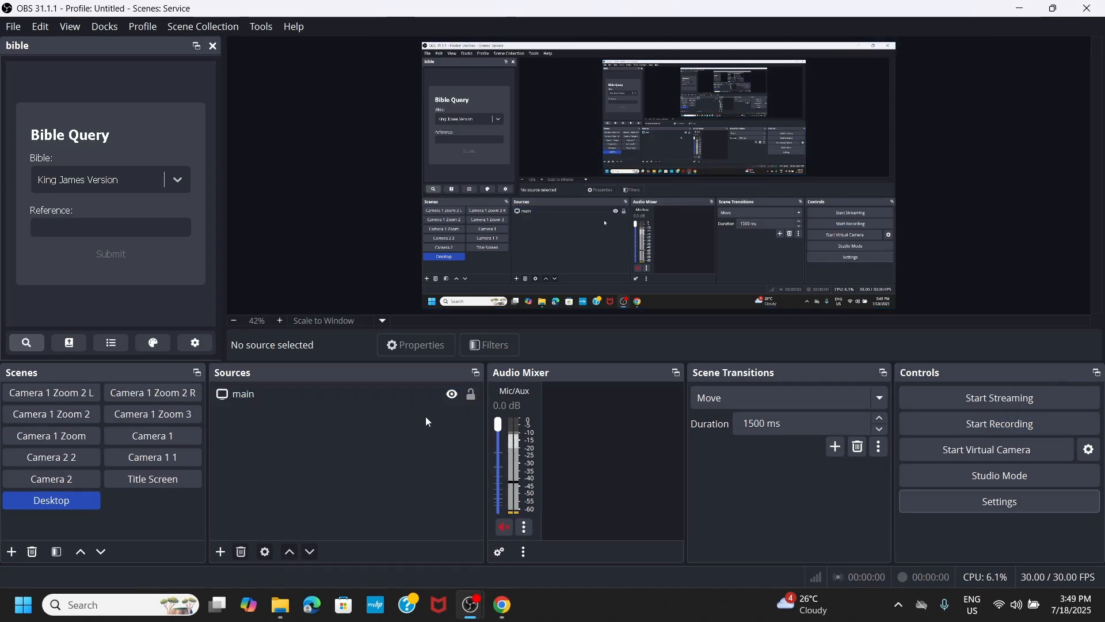
Test the shared hotkey by hiding the 'main' source in the Desktop scene and showing it again
key("h")
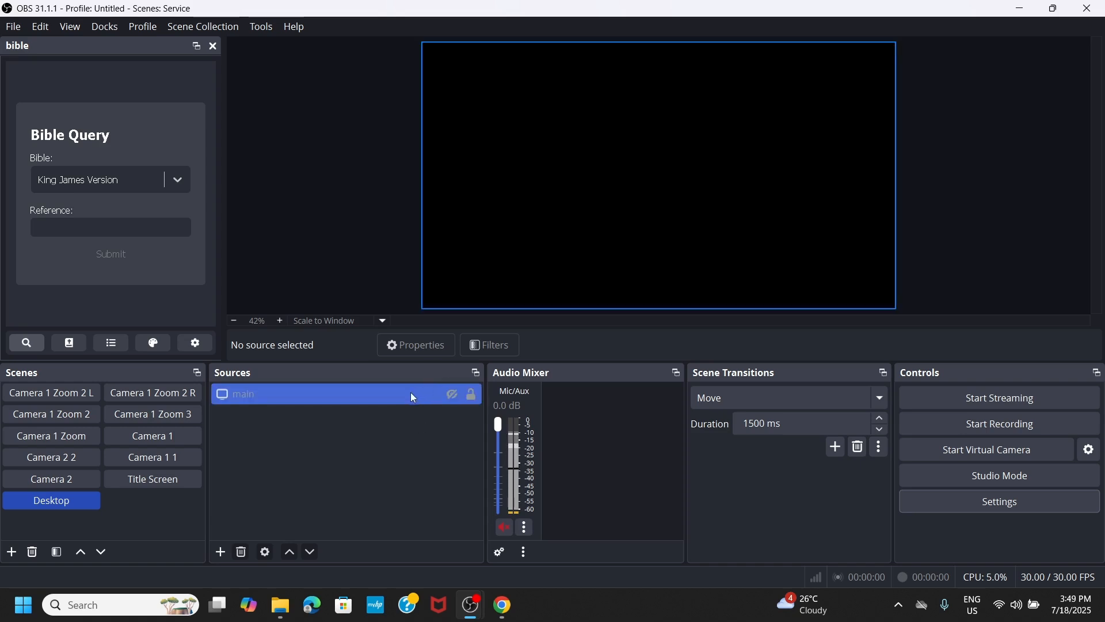
key("h")
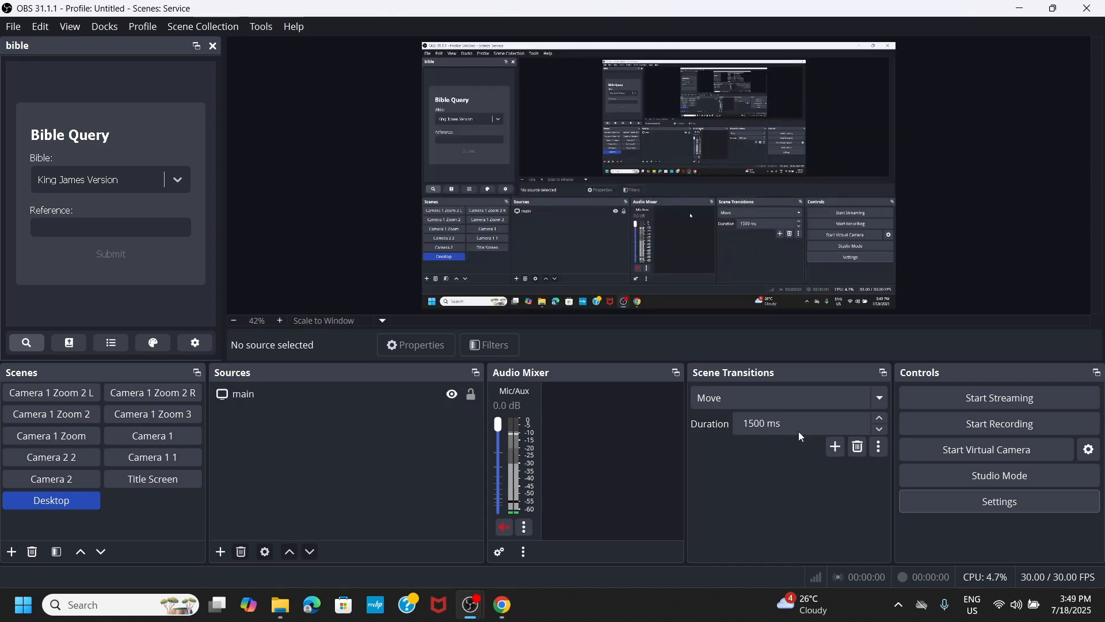
Reopen the hotkey settings and clear the Desktop scene's Show 'main' and Hide 'main' hotkeys
left_click(955, 493)
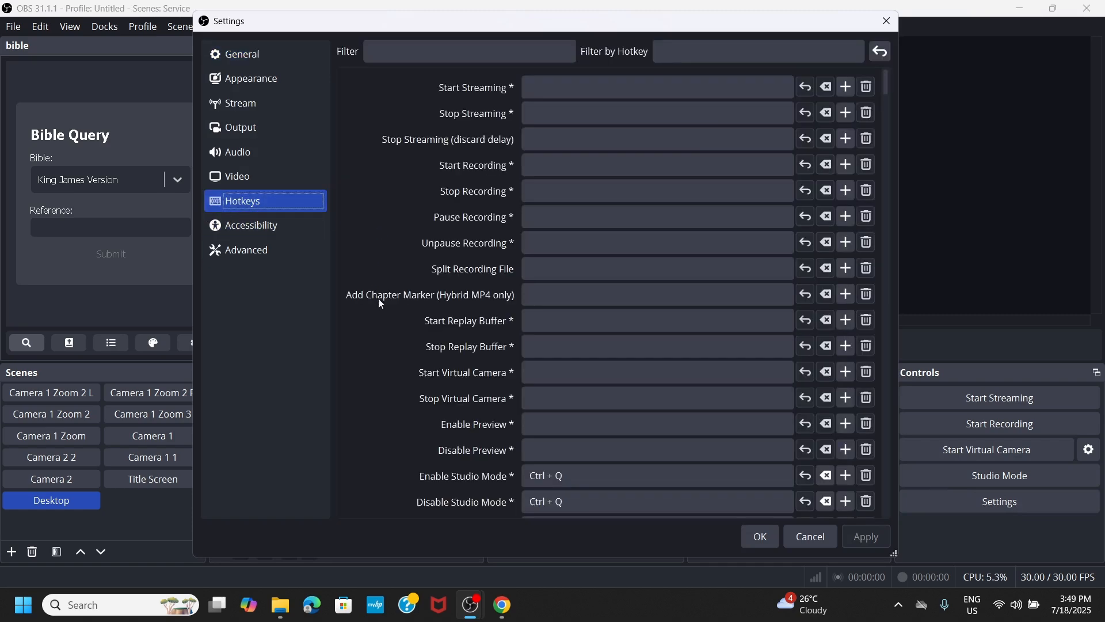
scroll(518, 334, "down", 10)
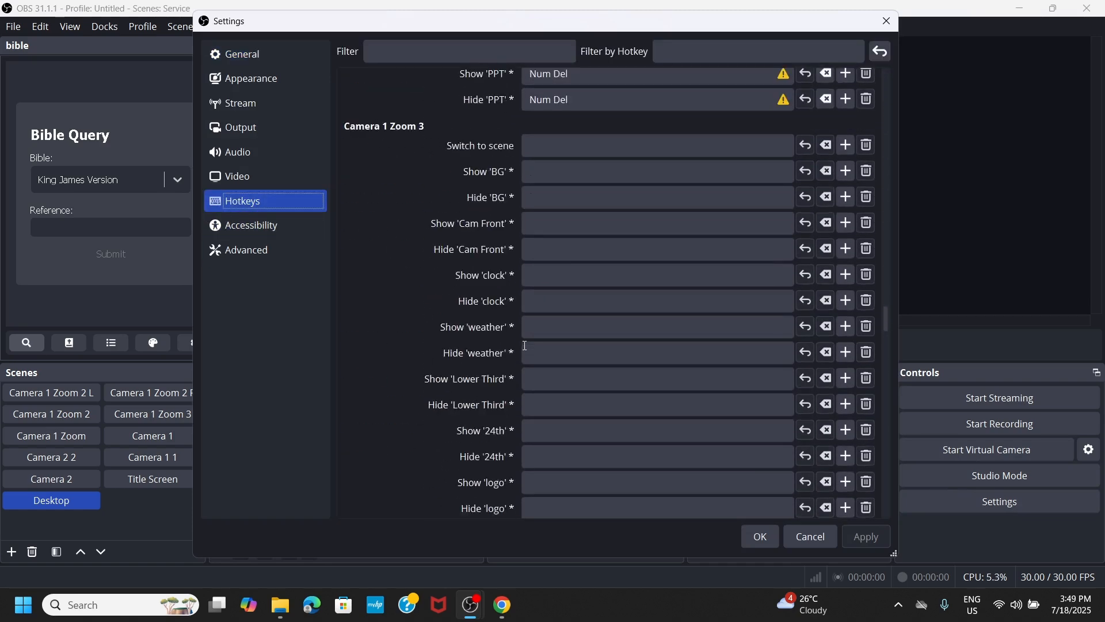
scroll(525, 346, "down", 1)
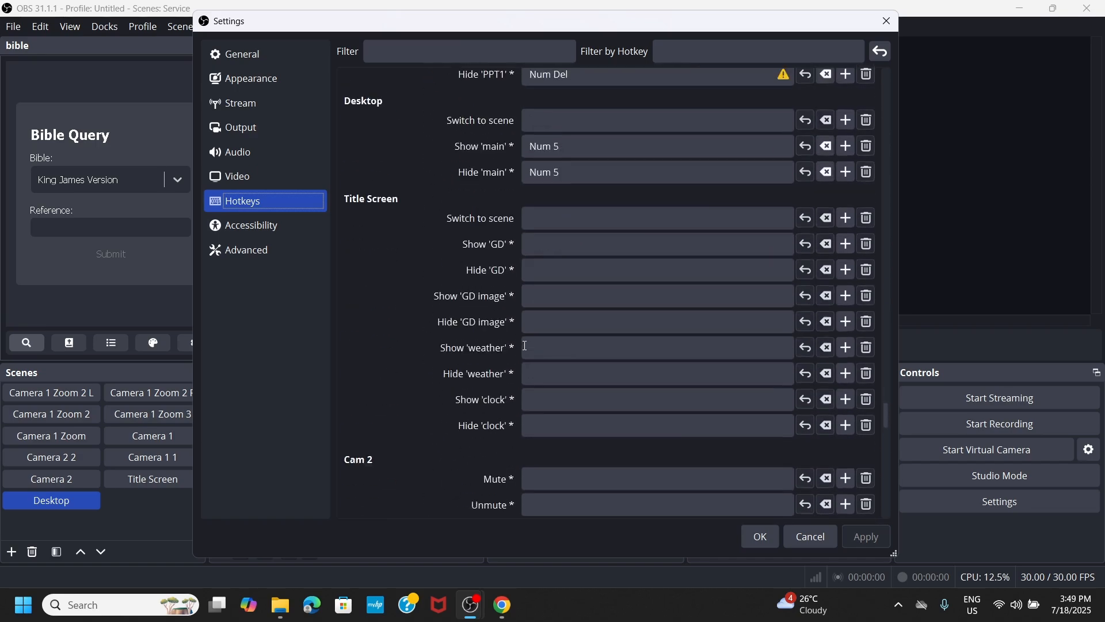
scroll(525, 346, "up", 5)
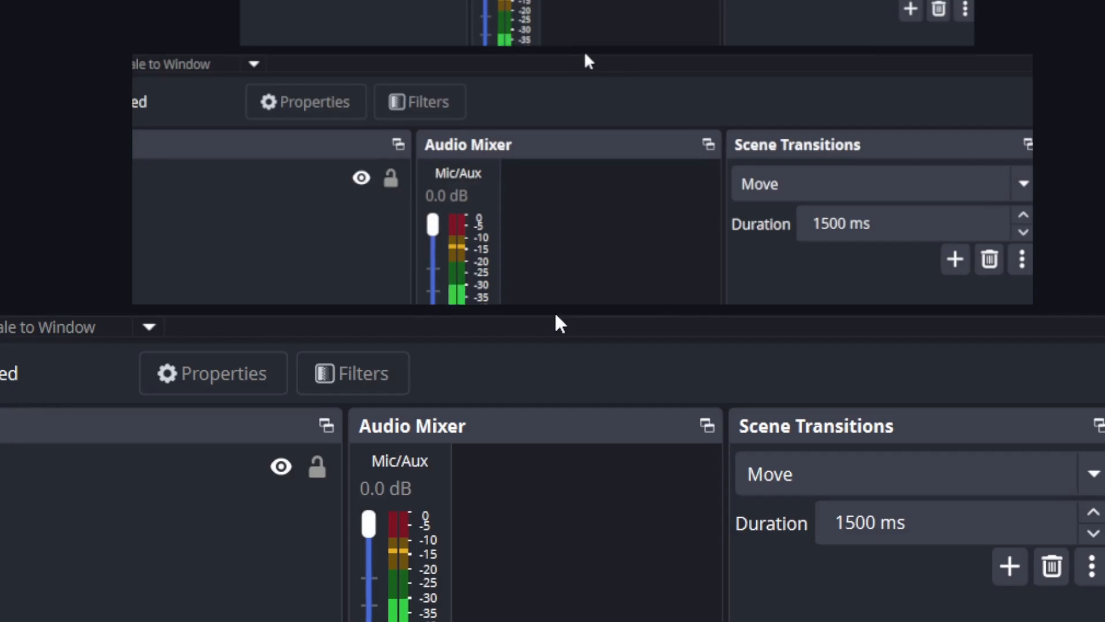
key("alt+Tab")
left_click(557, 314)
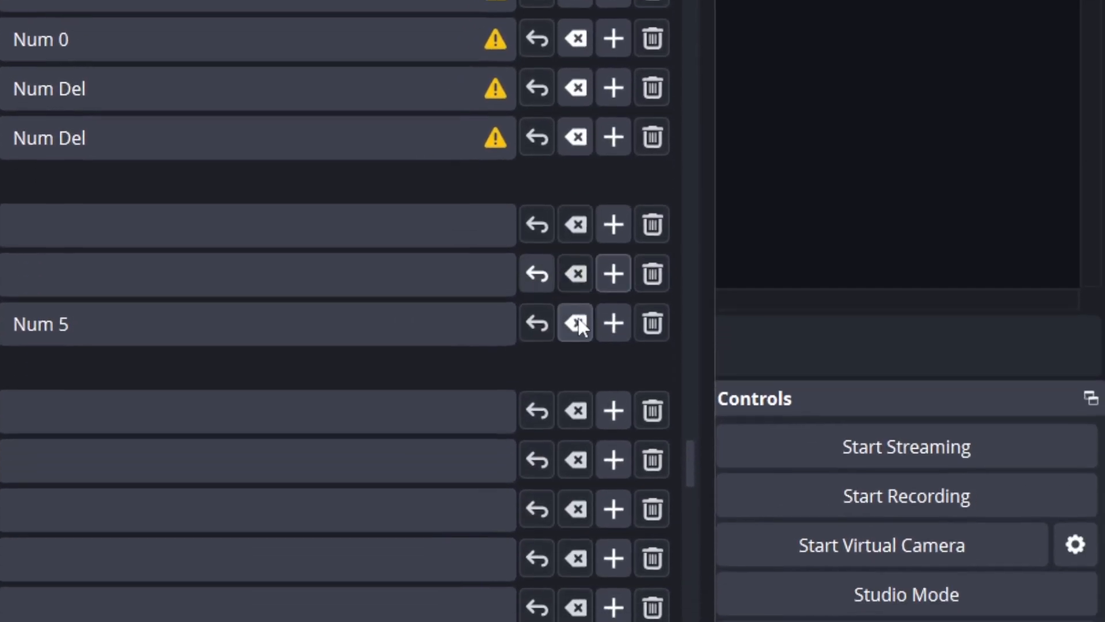
left_click(577, 315)
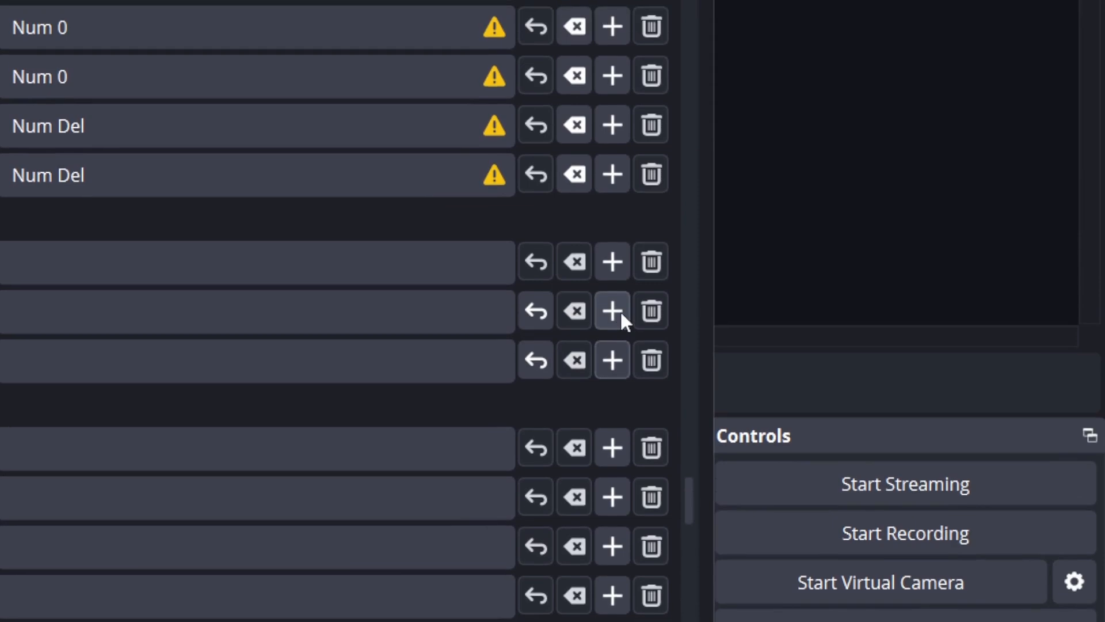
Add two extra bindings to the Desktop scene's Show 'main' hotkey and set the three to Num 5, Num 4 and Num 3
left_click(612, 267)
left_click(294, 378)
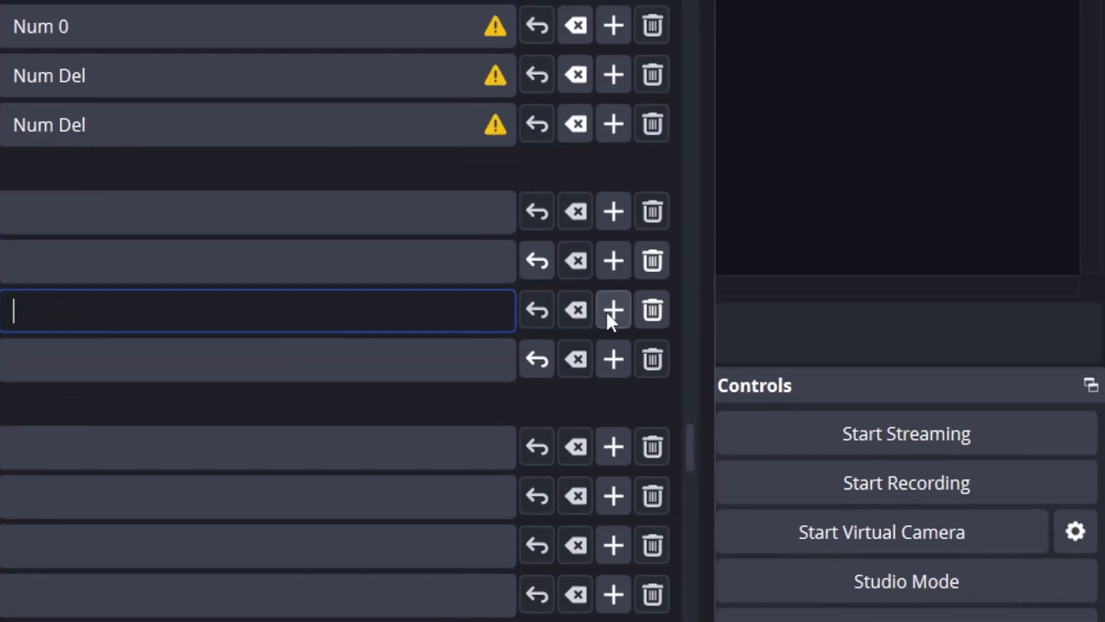
left_click(874, 295)
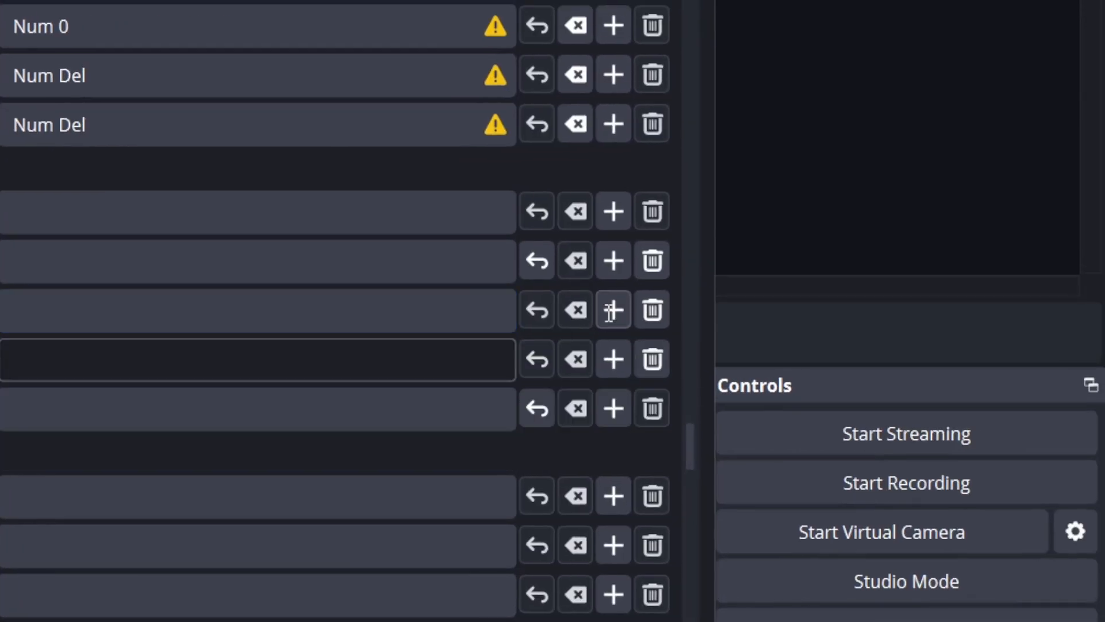
left_click(483, 278)
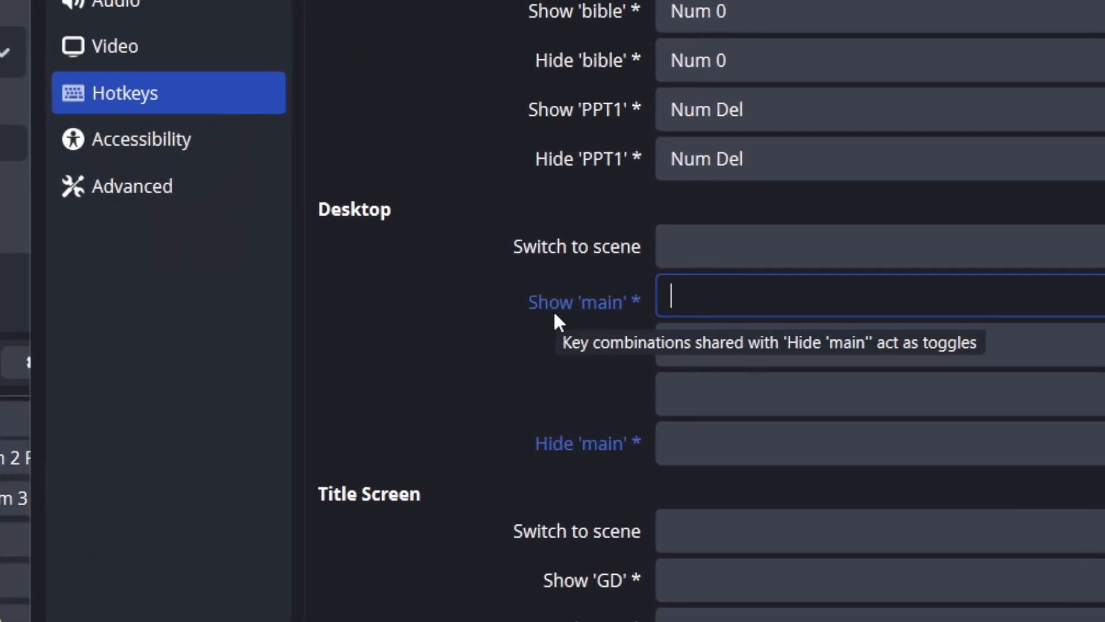
key("KP_5")
left_click(700, 343)
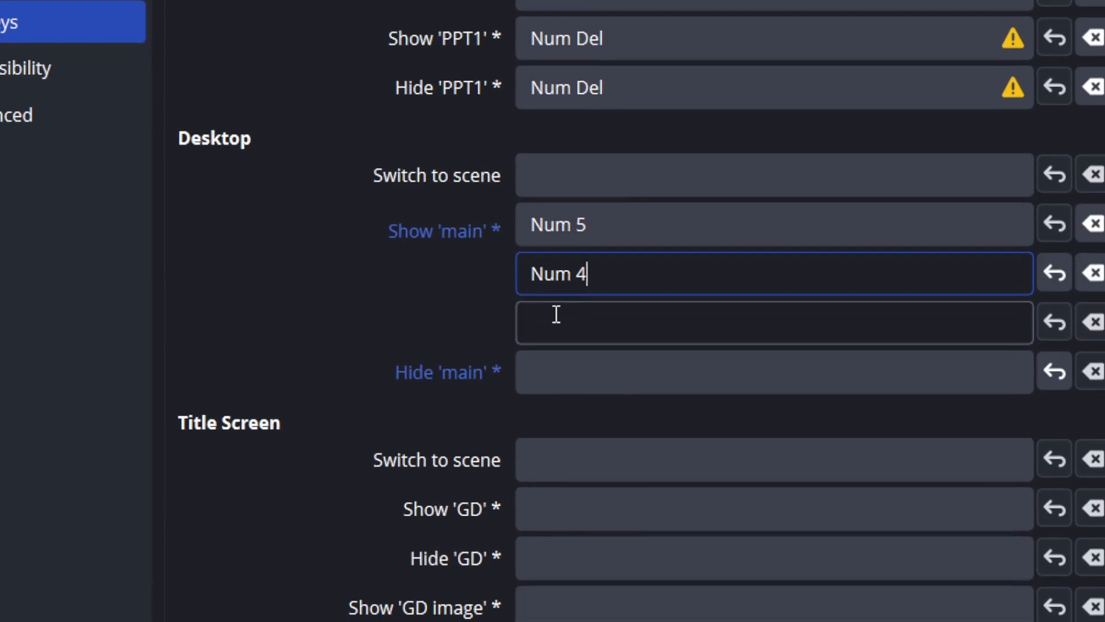
left_click(557, 315)
key("KP_3")
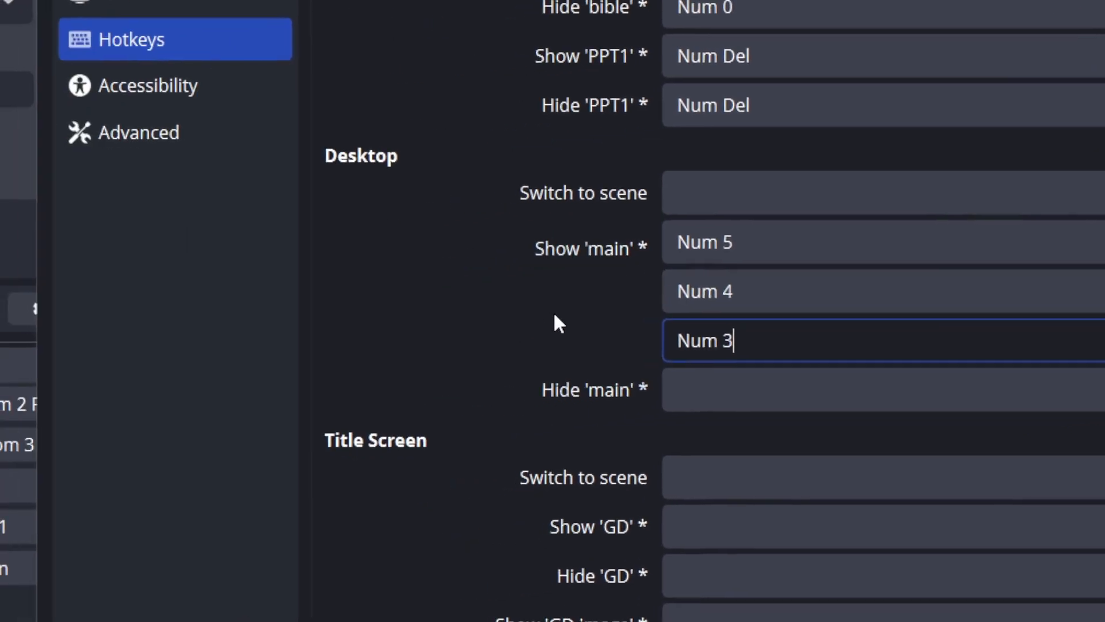
Remove the extra Num 4 and Num 3 bindings of Show 'main', clear its Num 5 hotkey, and apply and close the settings
left_click(409, 293)
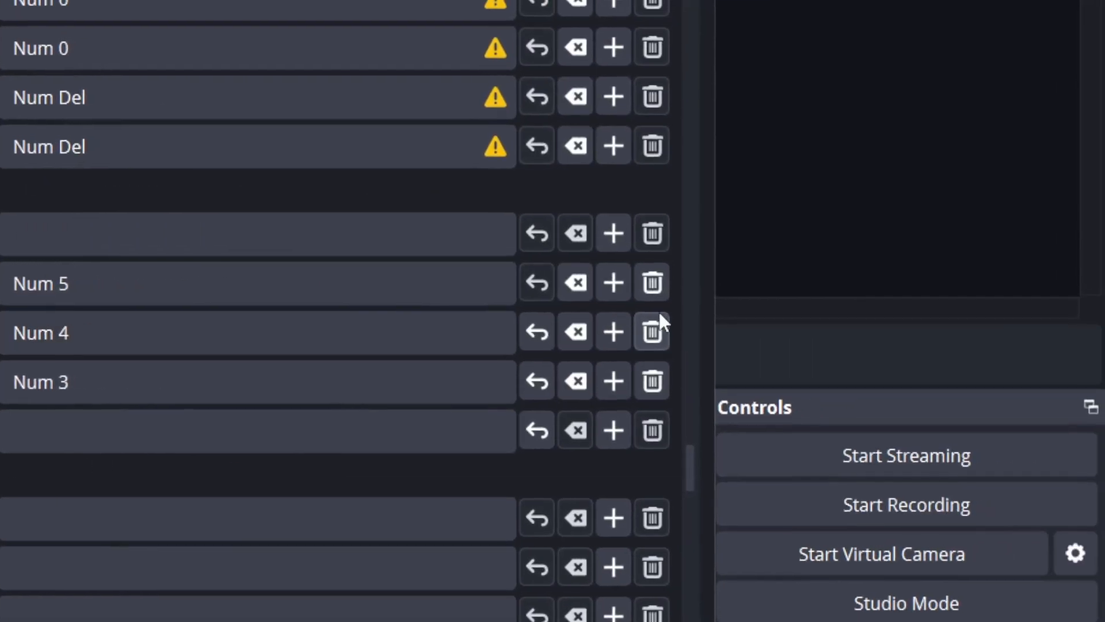
left_click(647, 291)
left_click(647, 291)
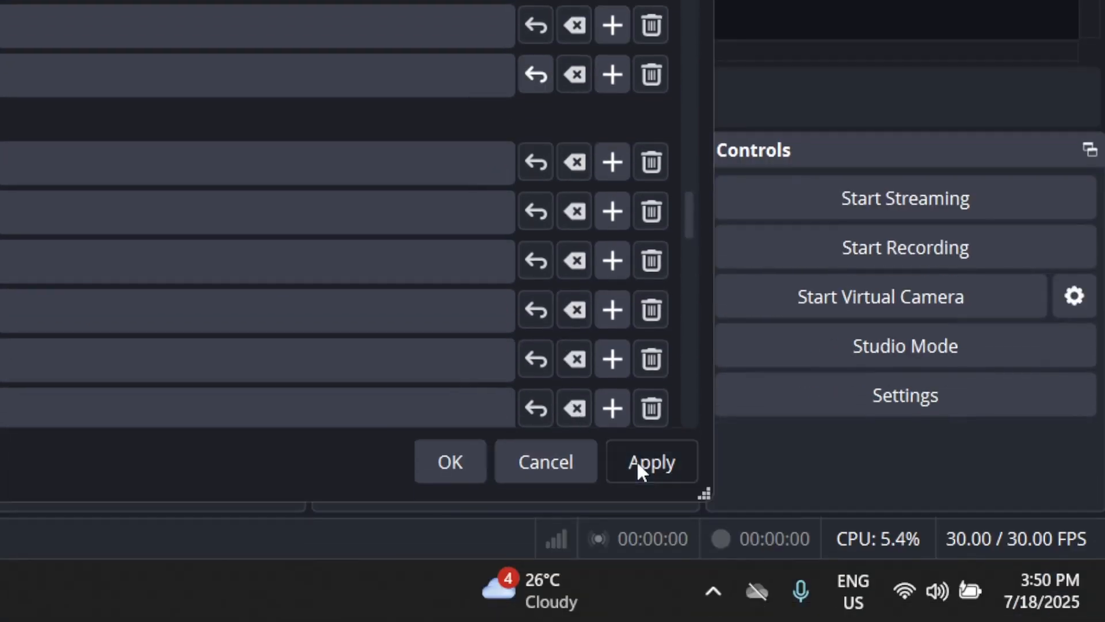
left_click(637, 464)
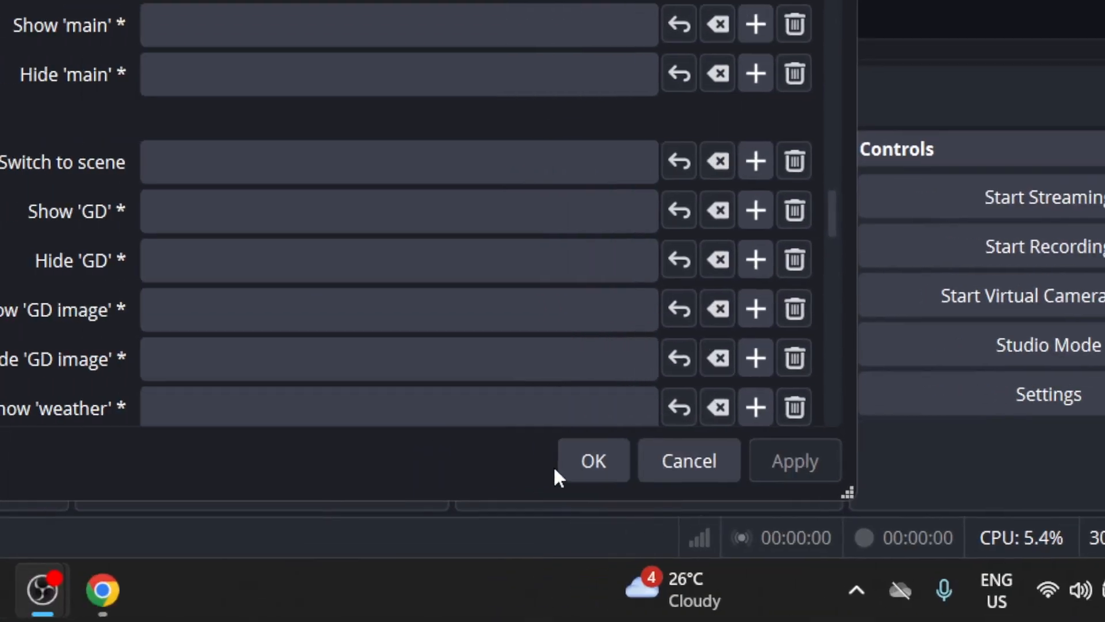
left_click(576, 457)
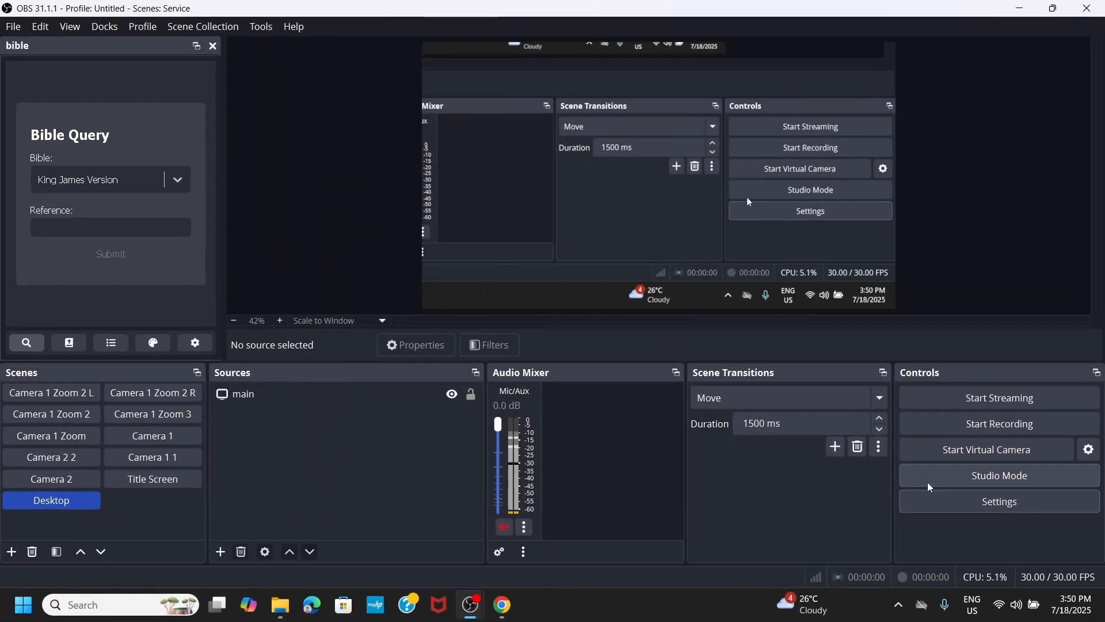
Open the settings window once more to show where it is, and close it without changing anything
left_click(937, 494)
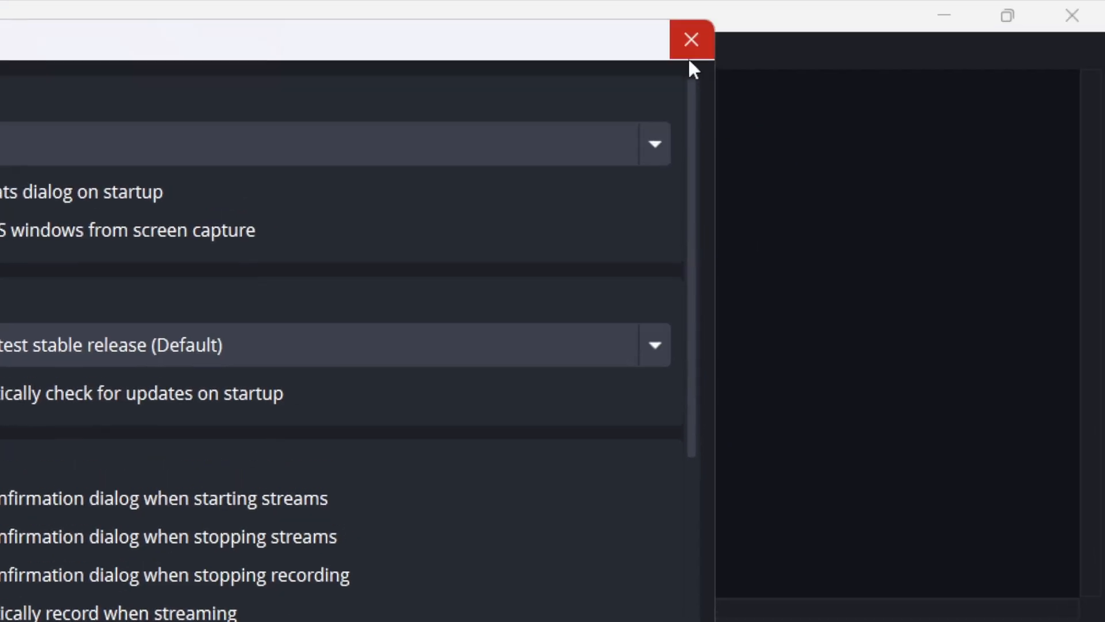
left_click(691, 57)
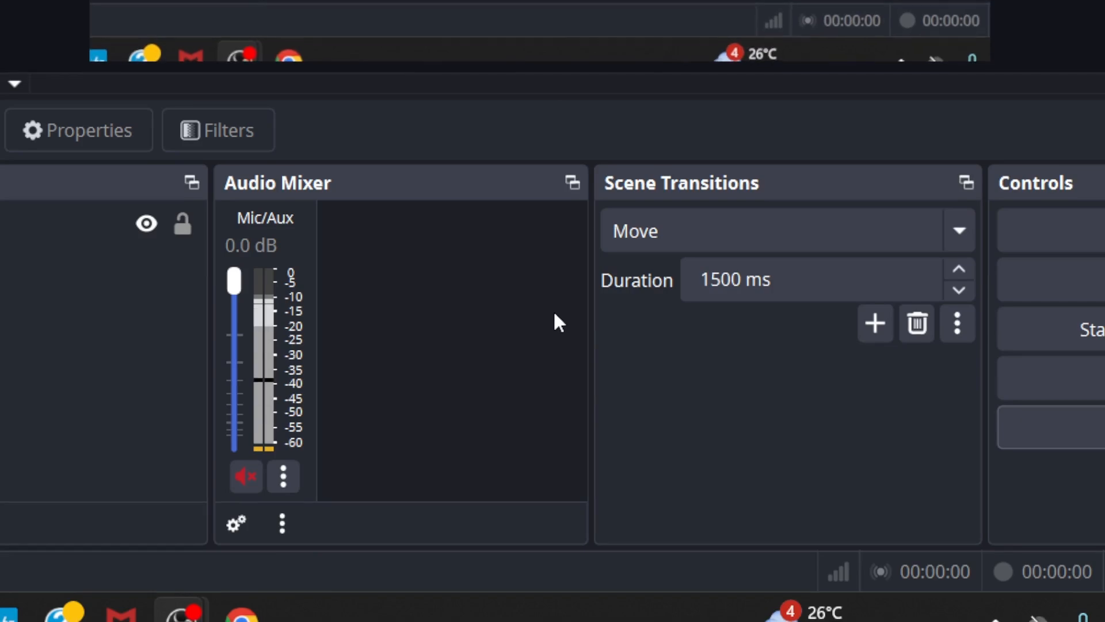